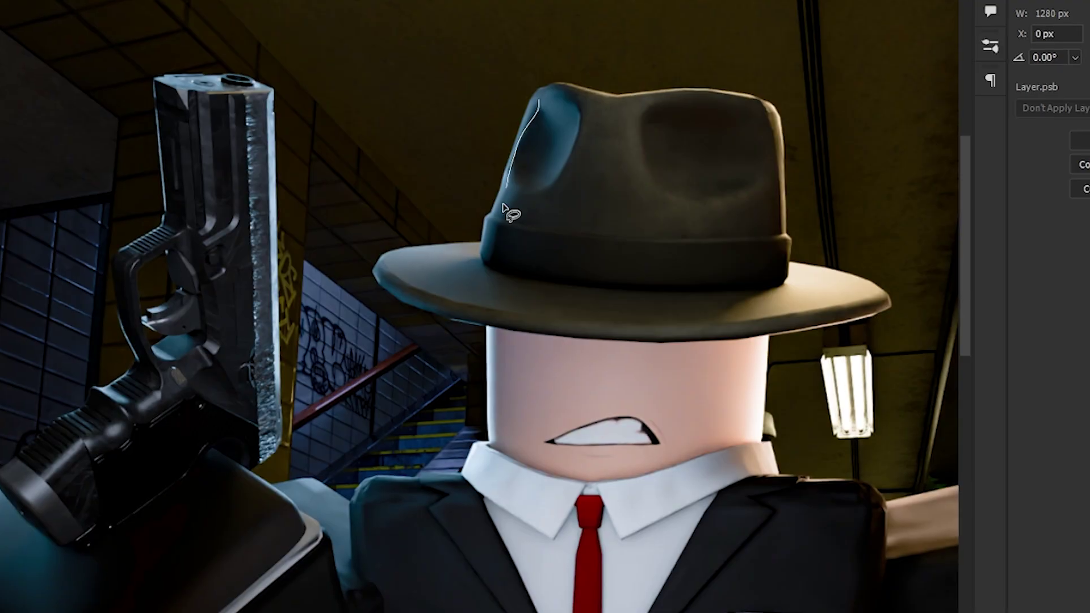
Outline the side of the hat with the Lasso tool and change the blend mode of a new layer above the render.
{"action": "mouse_move", "coordinate": [536, 99]}
{"action": "left_mouse_down"}
{"action": "mouse_move", "coordinate": [431, 323]}
{"action": "mouse_move", "coordinate": [625, 340]}
{"action": "left_mouse_up"}
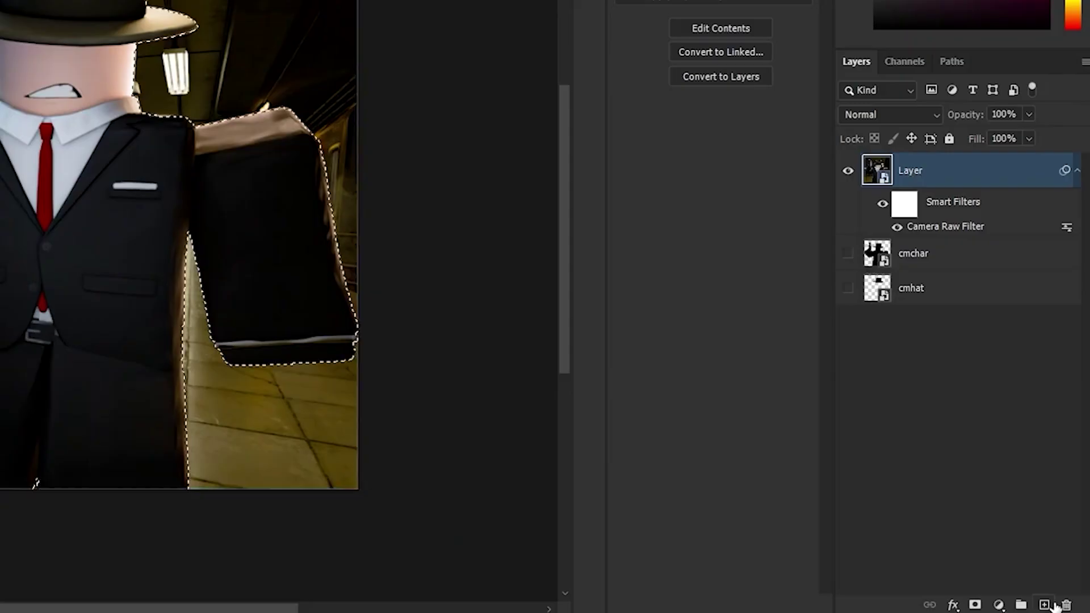
{"action": "left_click", "coordinate": [890, 114]}
{"action": "left_click", "coordinate": [864, 343]}
{"action": "left_click", "coordinate": [909, 239]}
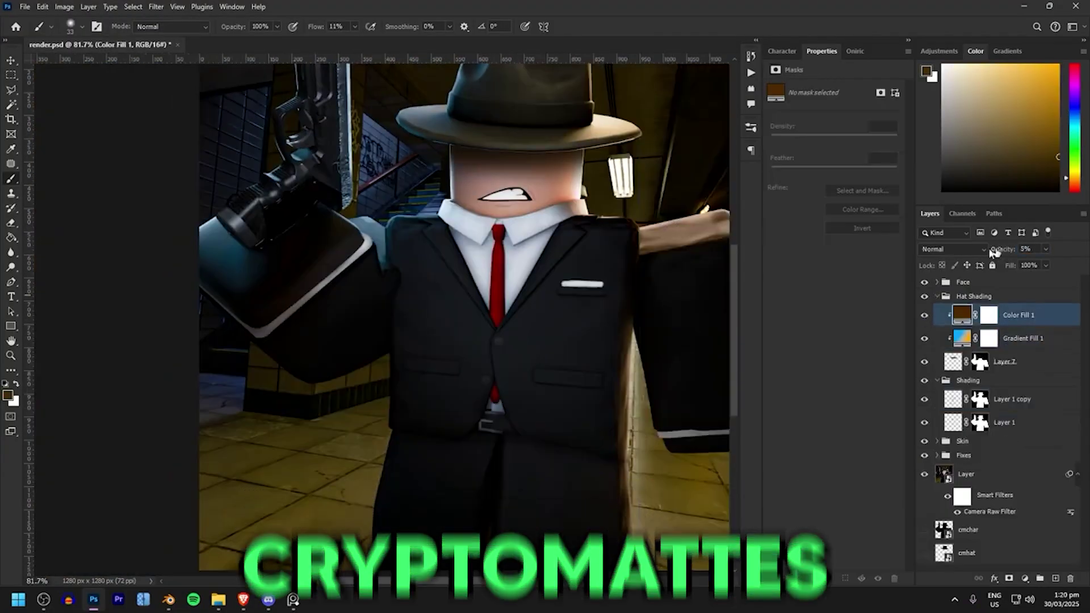
{"action": "scroll", "coordinate": [378, 261], "scroll_direction": "up", "scroll_amount": 3}
{"action": "scroll", "coordinate": [595, 246], "scroll_direction": "down", "scroll_amount": 2}
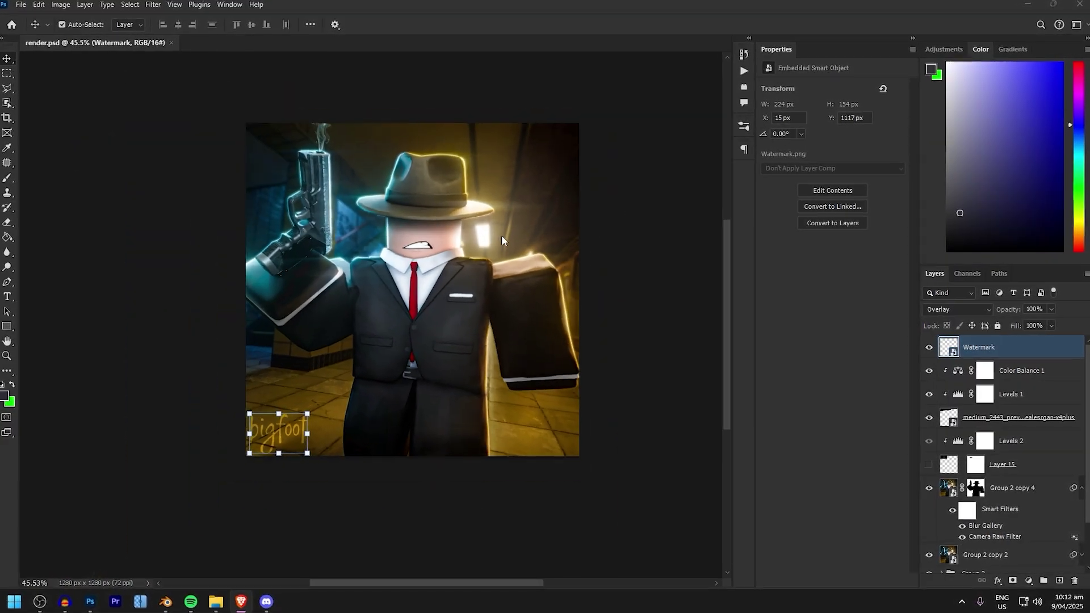
{"action": "scroll", "coordinate": [502, 235], "scroll_direction": "up", "scroll_amount": 2, "text": "alt"}
{"action": "scroll", "coordinate": [502, 235], "scroll_direction": "down", "scroll_amount": 1, "text": "alt"}
{"action": "scroll", "coordinate": [502, 235], "scroll_direction": "up", "scroll_amount": 2, "text": "alt"}
{"action": "scroll", "coordinate": [502, 235], "scroll_direction": "down", "scroll_amount": 4, "text": "alt"}
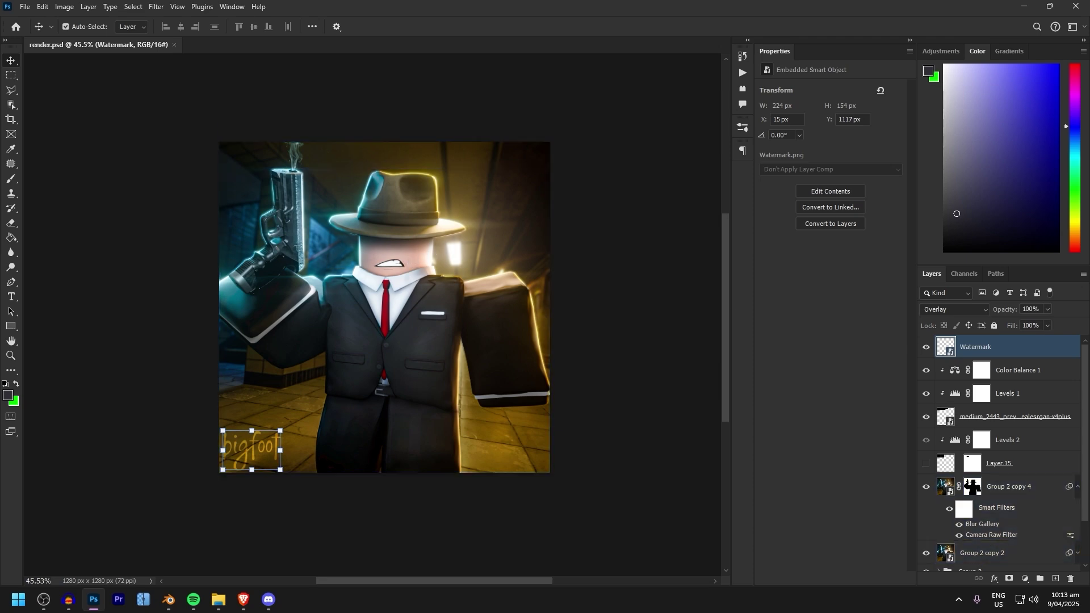
Place cmchar.png and cmhat.png from the 1-SecretAgent folder into render.psd as layers at their original size.
{"action": "key", "text": "alt+Tab"}
{"action": "left_click_drag", "start_coordinate": [667, 337], "coordinate": [636, 306]}
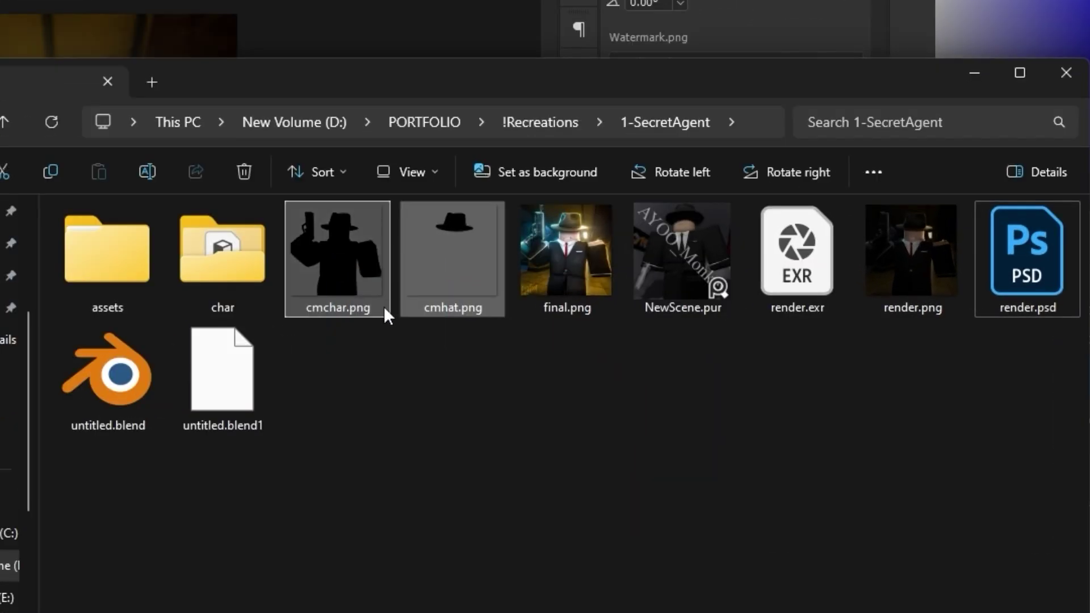
{"action": "left_click_drag", "start_coordinate": [411, 266], "coordinate": [263, 273]}
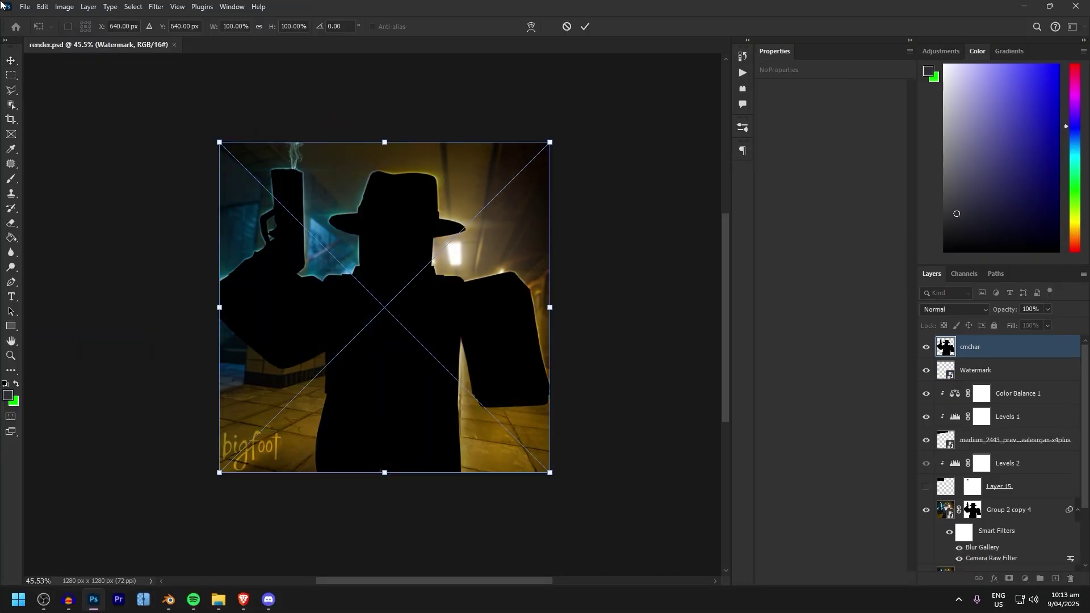
{"action": "key", "text": "Return"}
{"action": "key", "text": "Return"}
{"action": "scroll", "coordinate": [367, 210], "scroll_direction": "up", "scroll_amount": 1, "text": "alt"}
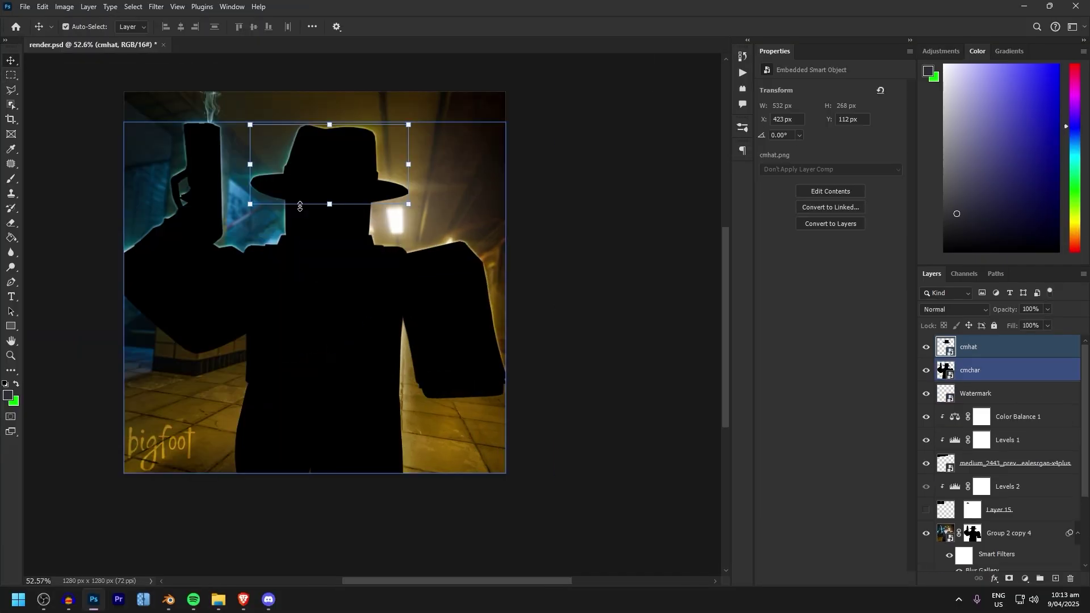
Load the full character silhouette from the cmchar layer as a selection.
{"action": "scroll", "coordinate": [503, 291], "scroll_direction": "up", "scroll_amount": 2}
{"action": "left_click", "coordinate": [970, 370]}
{"action": "scroll", "coordinate": [307, 262], "scroll_direction": "up", "scroll_amount": 2, "text": "alt"}
{"action": "scroll", "coordinate": [292, 233], "scroll_direction": "down", "scroll_amount": 3, "text": "alt"}
{"action": "scroll", "coordinate": [187, 284], "scroll_direction": "up", "scroll_amount": 3, "text": "alt"}
{"action": "scroll", "coordinate": [533, 248], "scroll_direction": "up", "scroll_amount": 1}
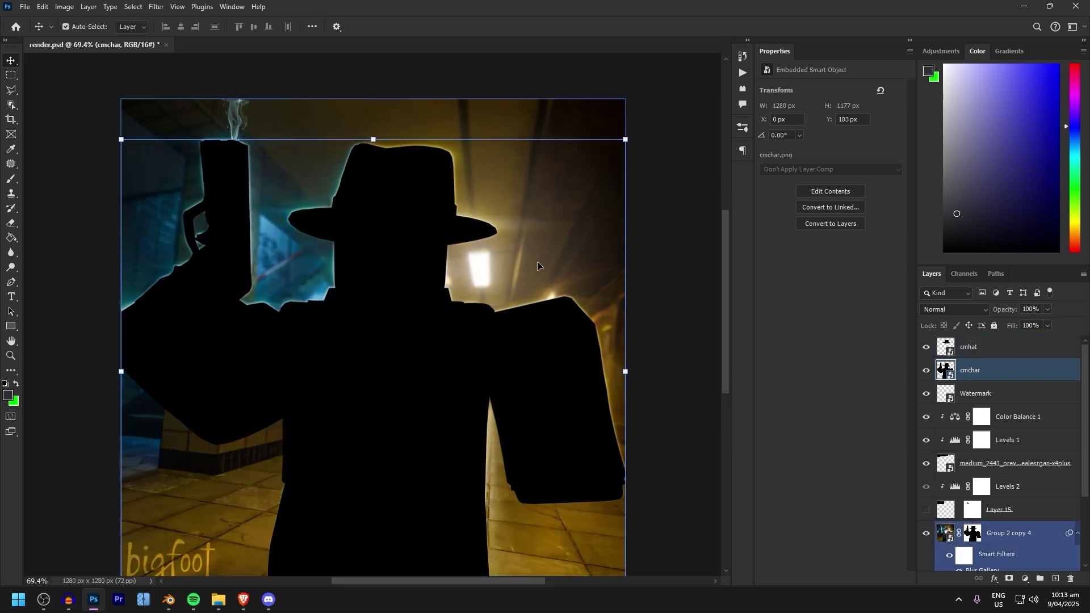
{"action": "left_click", "coordinate": [946, 369], "text": "ctrl"}
{"action": "scroll", "coordinate": [412, 215], "scroll_direction": "down", "scroll_amount": 1}
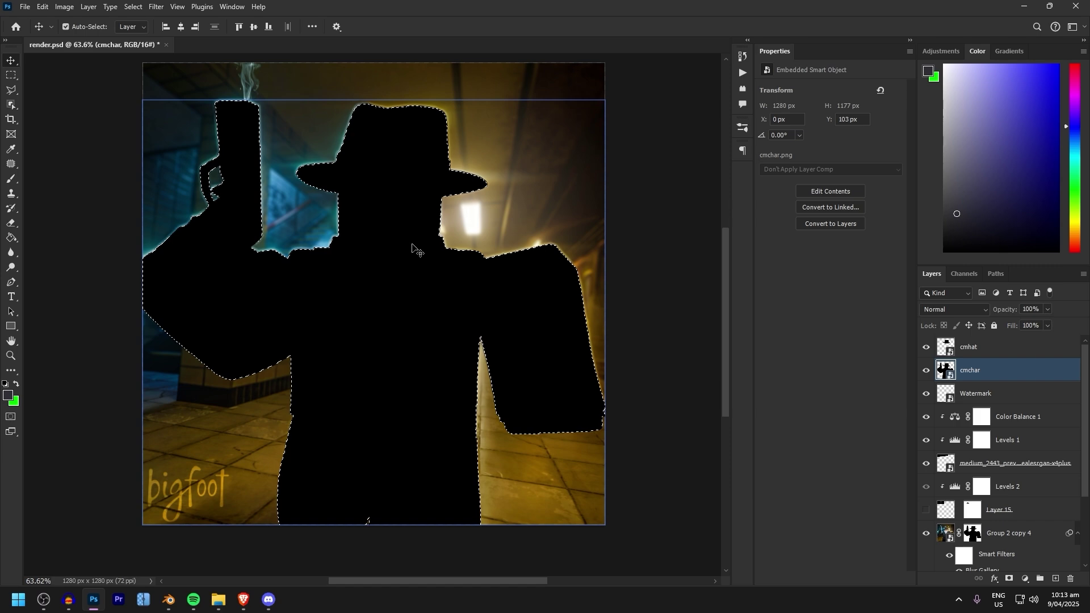
Load the hat silhouette from the cmhat layer as the selection in place of the character's.
{"action": "scroll", "coordinate": [432, 188], "scroll_direction": "up", "scroll_amount": 5}
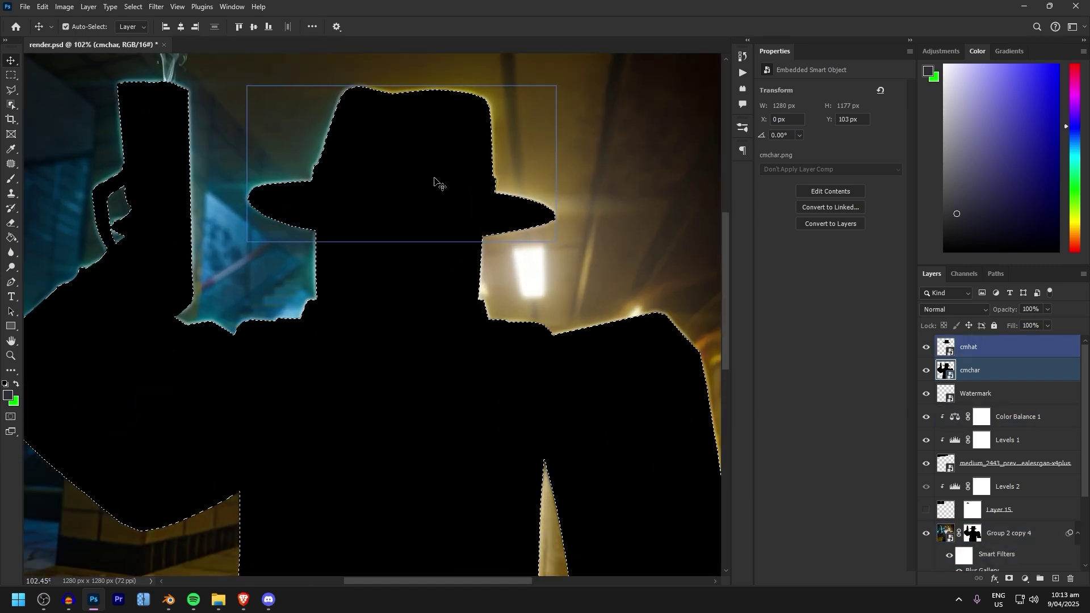
{"action": "scroll", "coordinate": [435, 188], "scroll_direction": "down", "scroll_amount": 3}
{"action": "scroll", "coordinate": [423, 204], "scroll_direction": "up", "scroll_amount": 1}
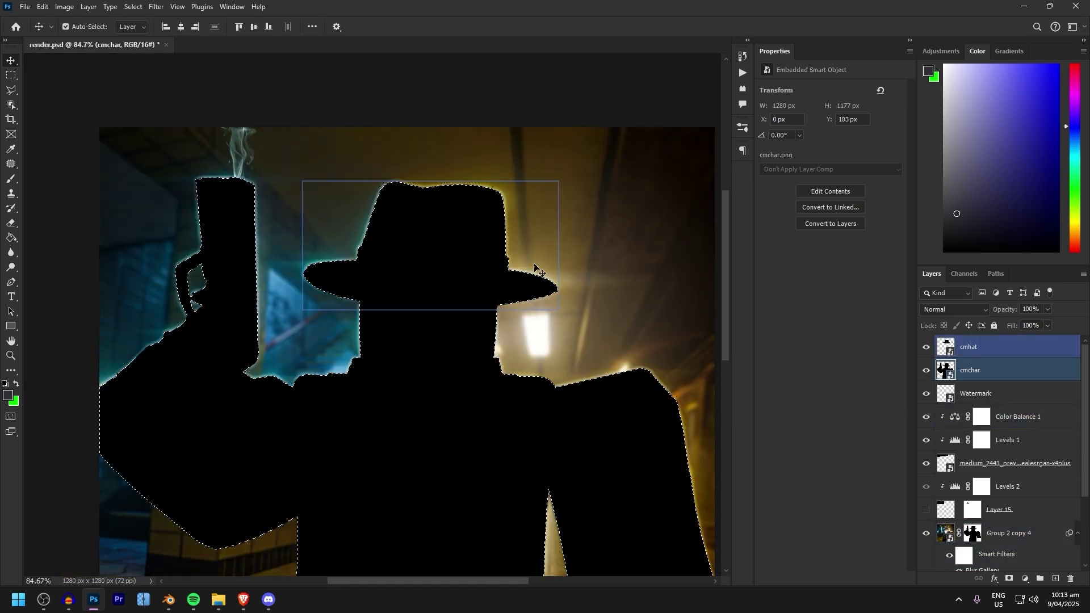
{"action": "left_click", "coordinate": [949, 351], "text": "ctrl"}
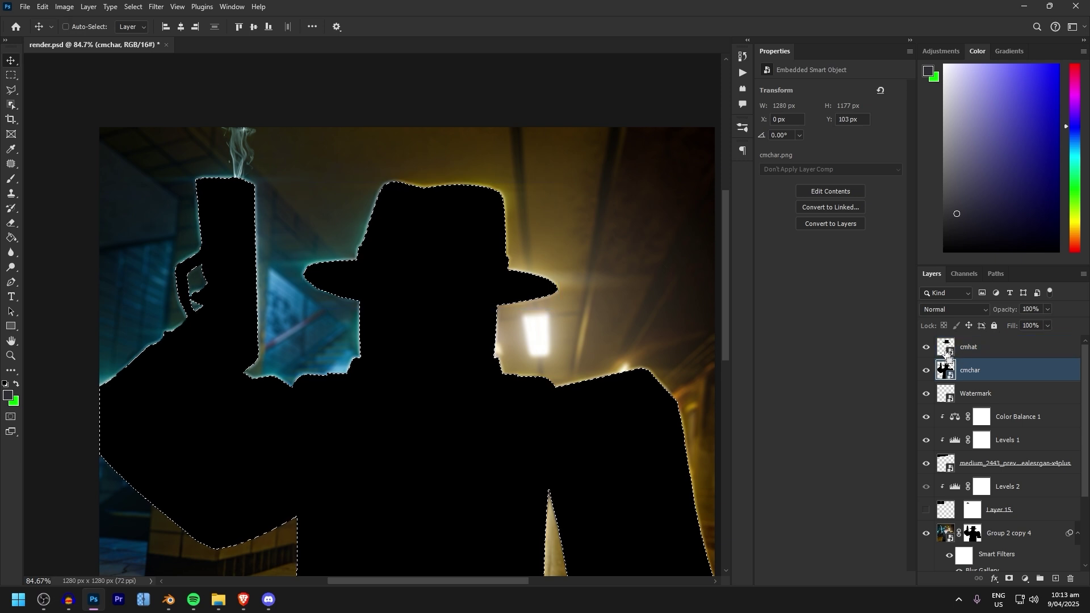
{"action": "scroll", "coordinate": [432, 260], "scroll_direction": "down", "scroll_amount": 5}
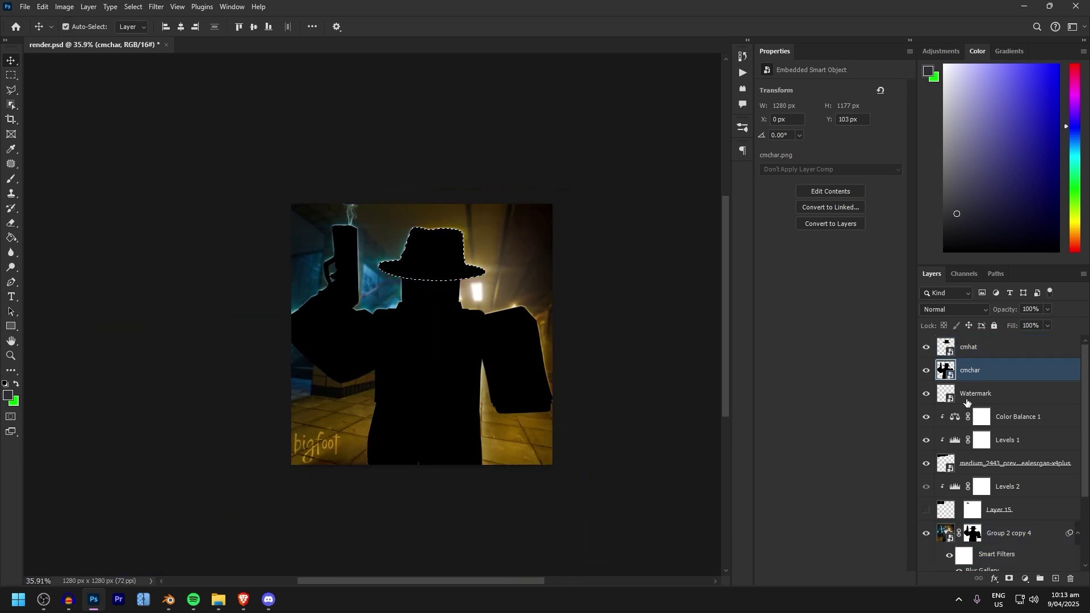
Subtract the hat from the full character selection and hide the cmhat and cmchar layers.
{"action": "scroll", "coordinate": [562, 280], "scroll_direction": "up", "scroll_amount": 3}
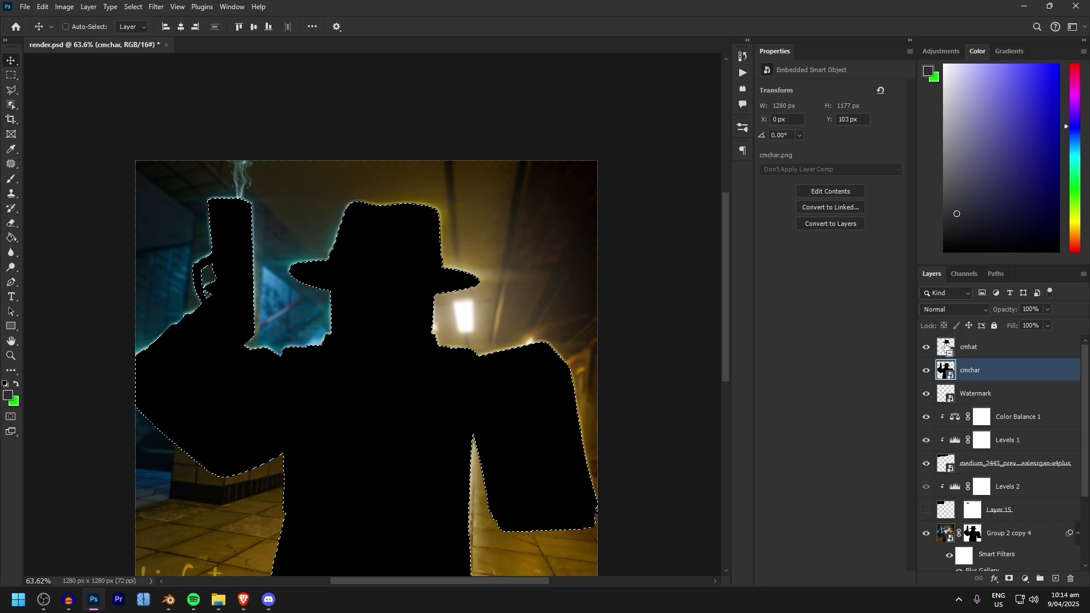
{"action": "scroll", "coordinate": [362, 290], "scroll_direction": "up", "scroll_amount": 6, "text": "alt"}
{"action": "scroll", "coordinate": [653, 322], "scroll_direction": "down", "scroll_amount": 5, "text": "alt"}
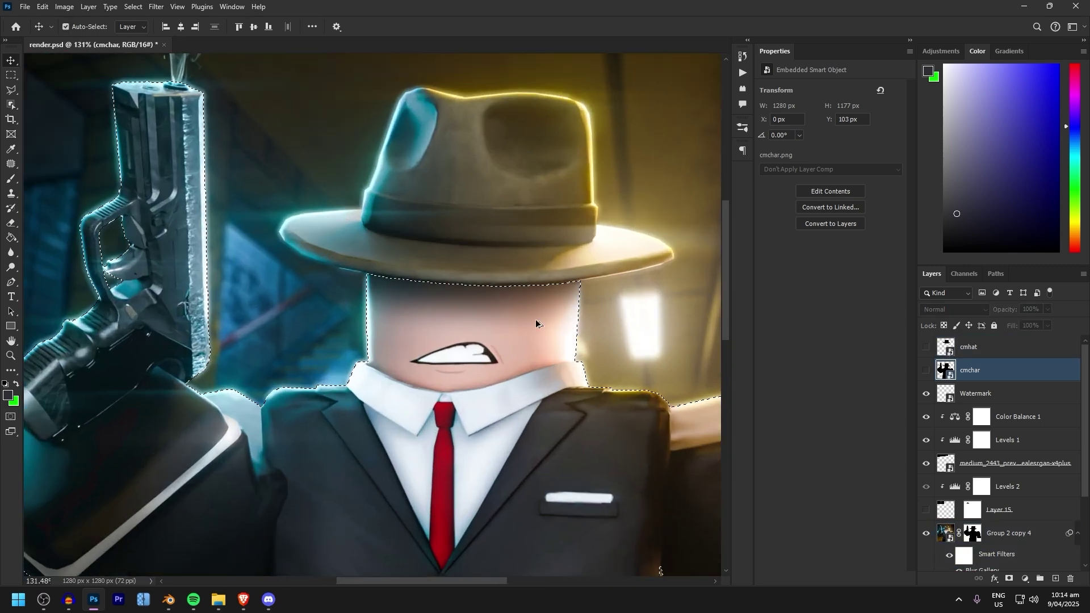
{"action": "scroll", "coordinate": [281, 253], "scroll_direction": "down", "scroll_amount": 4}
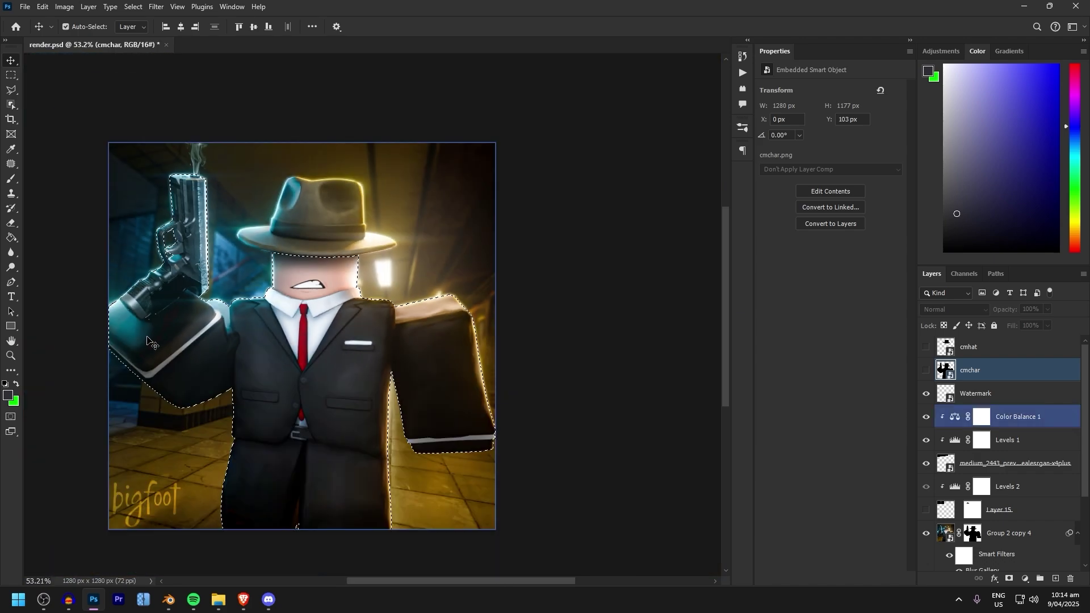
Add an empty layer below the Face group with Hat Shading hidden, and mask it to the character selection without the hat.
{"action": "scroll", "coordinate": [318, 242], "scroll_direction": "up", "scroll_amount": 7, "text": "alt"}
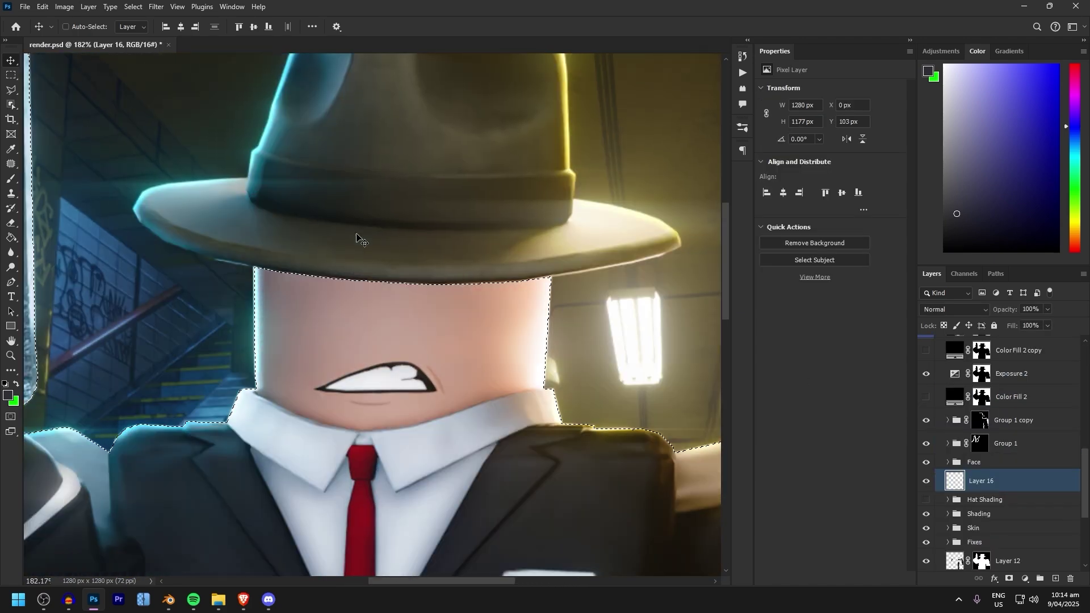
{"action": "scroll", "coordinate": [369, 256], "scroll_direction": "left", "scroll_amount": 1, "text": "ctrl"}
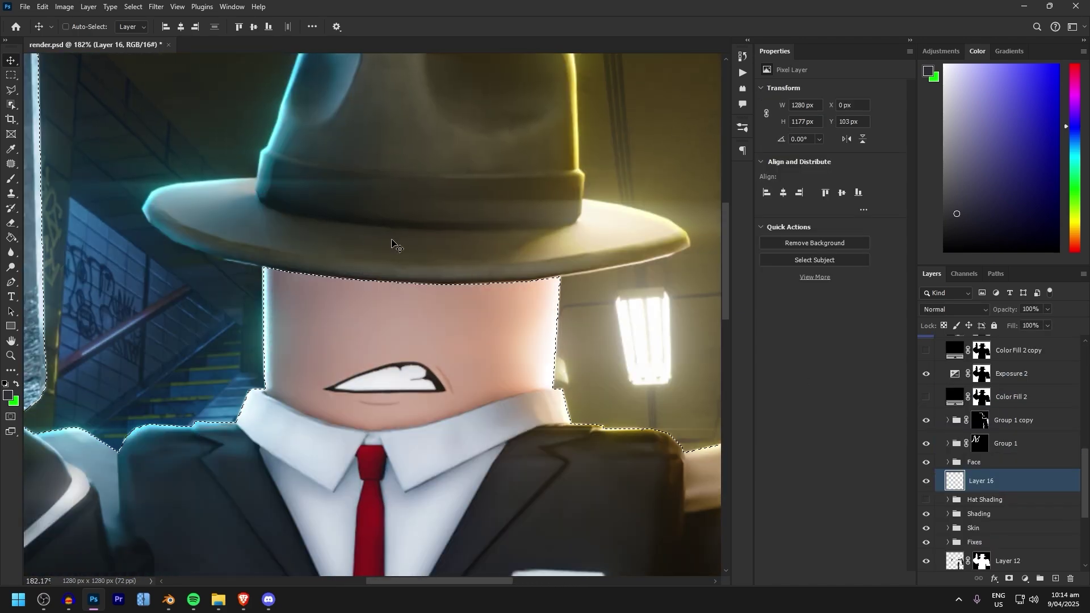
{"action": "left_click", "coordinate": [1010, 579]}
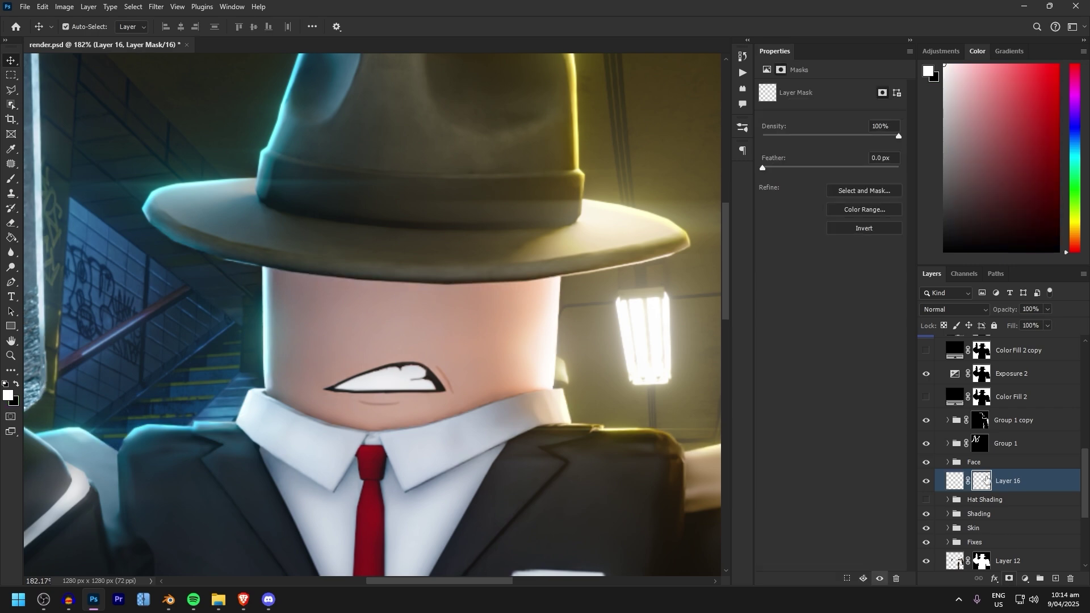
Paint a dark soft shadow across the face beneath the hat brim on Layer 16 with an enlarged brush.
{"action": "left_click", "coordinate": [956, 483]}
{"action": "key", "text": "b"}
{"action": "right_click_drag", "start_coordinate": [358, 225], "coordinate": [379, 225], "text": "alt"}
{"action": "mouse_move", "coordinate": [409, 233]}
{"action": "left_mouse_down"}
{"action": "mouse_move", "coordinate": [169, 236]}
{"action": "mouse_move", "coordinate": [310, 336]}
{"action": "left_mouse_up"}
{"action": "scroll", "coordinate": [386, 324], "scroll_direction": "down", "scroll_amount": 7, "text": "alt"}
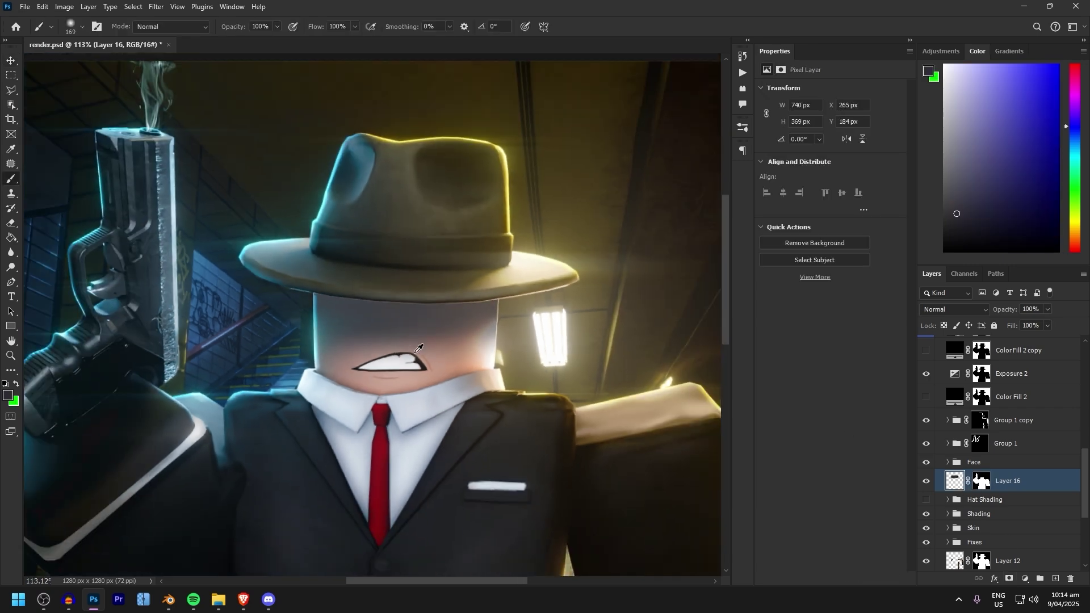
Undo the last edit, hide Layer 16 and show the expanded Hat Shading group in its place.
{"action": "scroll", "coordinate": [357, 323], "scroll_direction": "up", "scroll_amount": 3, "text": "alt"}
{"action": "key", "text": "ctrl+z"}
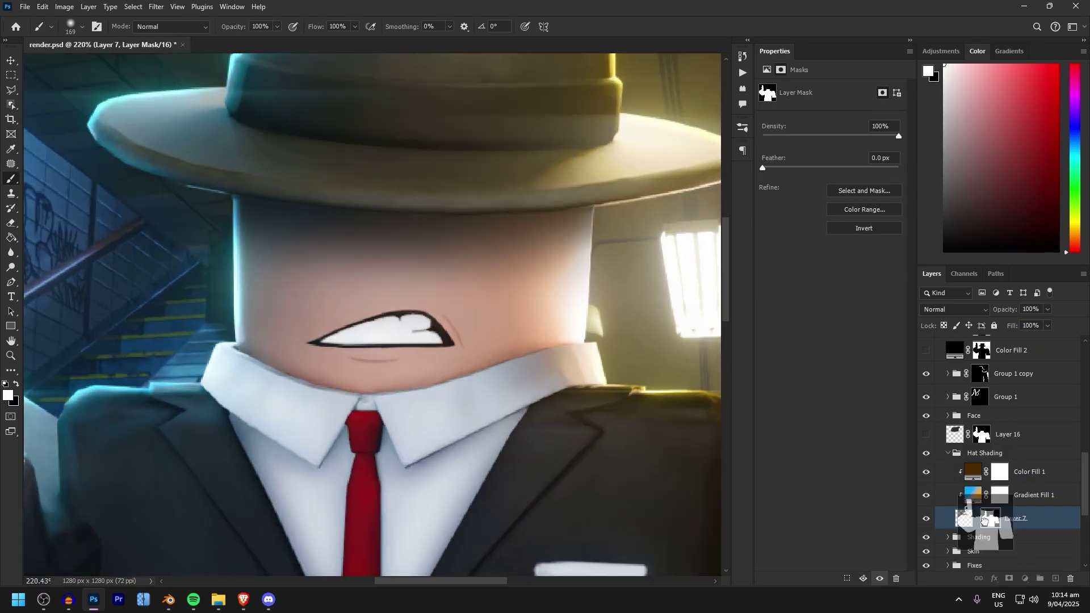
{"action": "scroll", "coordinate": [369, 234], "scroll_direction": "down", "scroll_amount": 3, "text": "alt"}
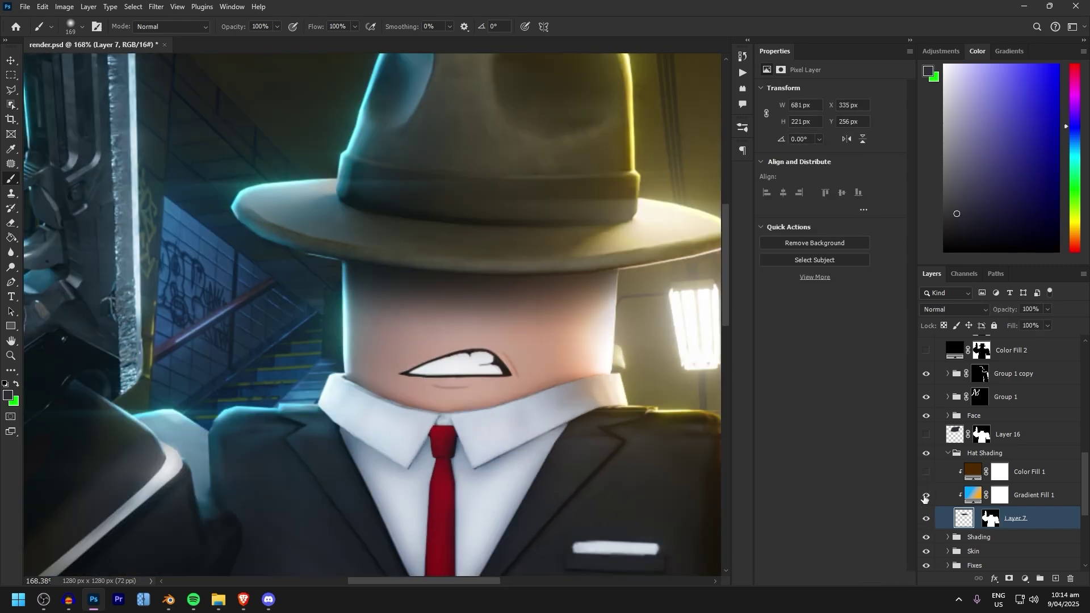
{"action": "scroll", "coordinate": [474, 353], "scroll_direction": "down", "scroll_amount": 3, "text": "alt"}
{"action": "scroll", "coordinate": [397, 329], "scroll_direction": "up", "scroll_amount": 3, "text": "alt"}
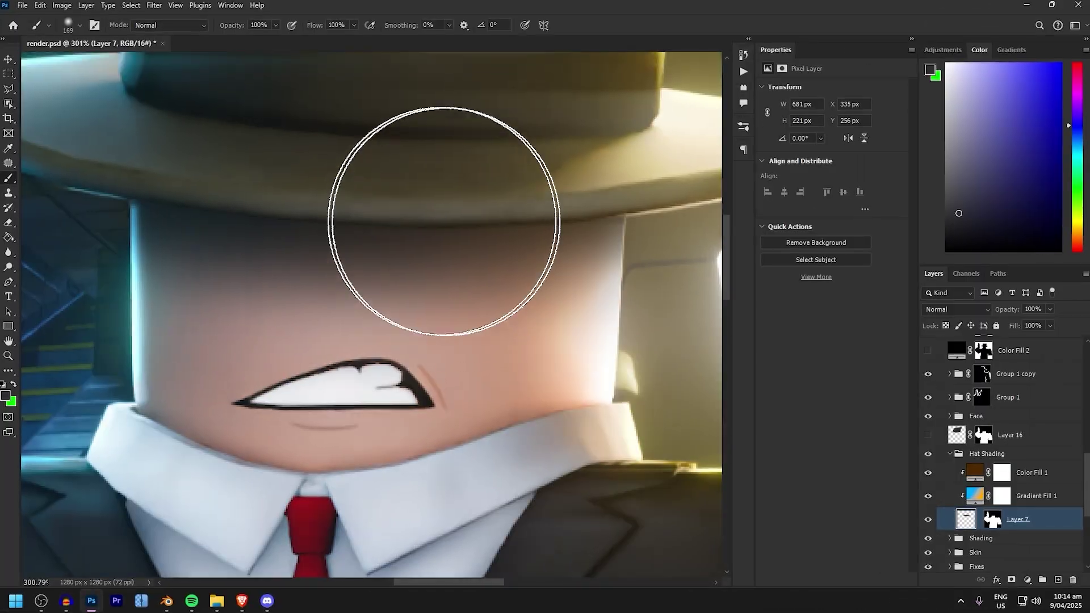
Load the hat silhouette from the cmhat layer as a selection and hide that layer again.
{"action": "scroll", "coordinate": [977, 406], "scroll_direction": "up", "scroll_amount": 5}
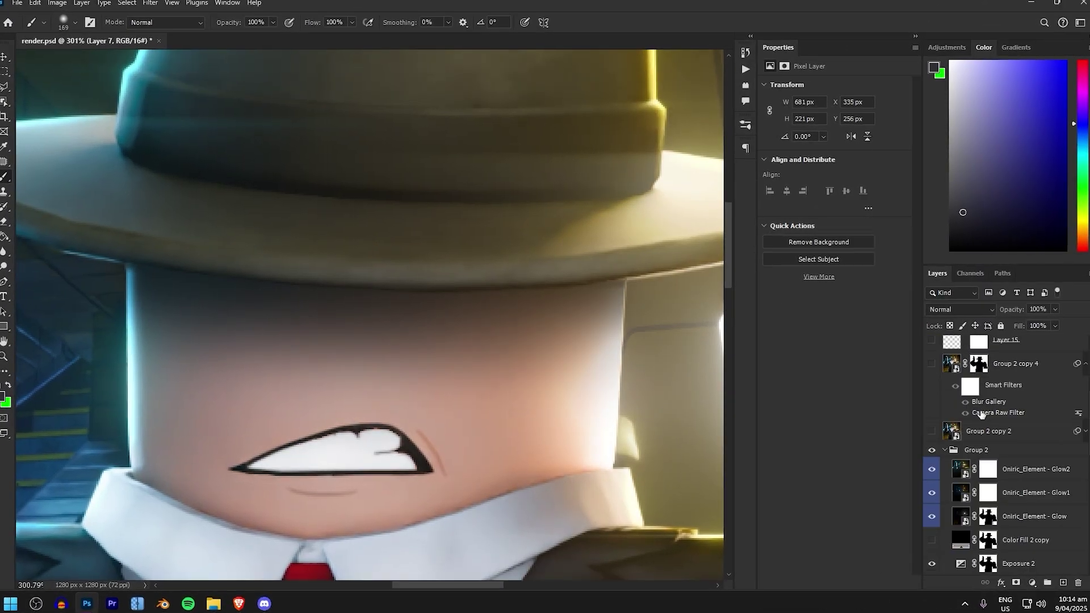
{"action": "left_click", "coordinate": [934, 348]}
{"action": "scroll", "coordinate": [381, 273], "scroll_direction": "up", "scroll_amount": 1, "text": "alt"}
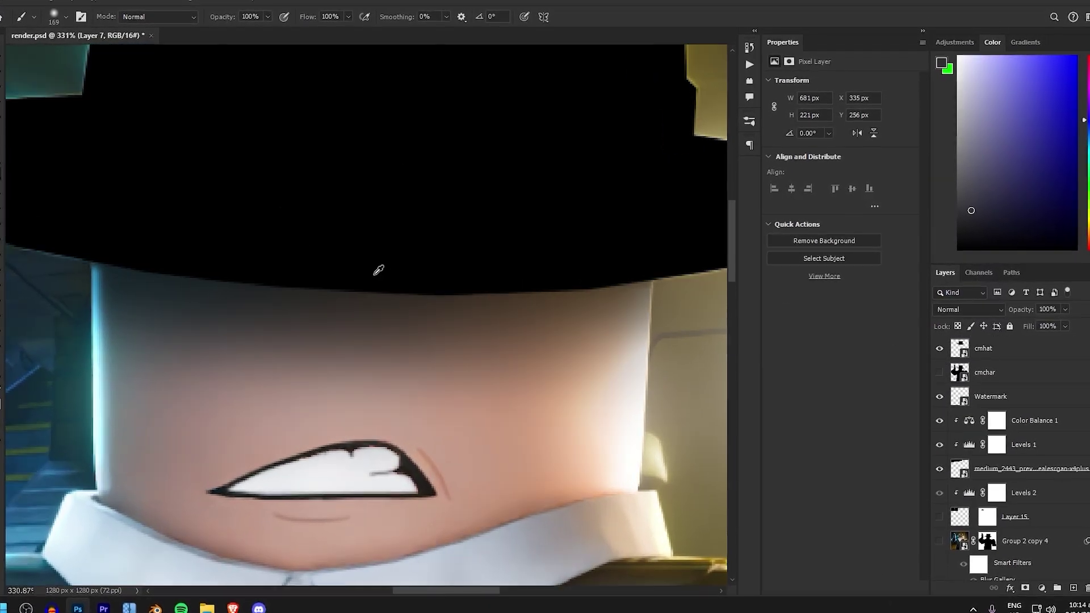
{"action": "left_click", "coordinate": [962, 351], "text": "ctrl"}
{"action": "left_click", "coordinate": [942, 348]}
{"action": "left_click_drag", "start_coordinate": [106, 275], "coordinate": [160, 275]}
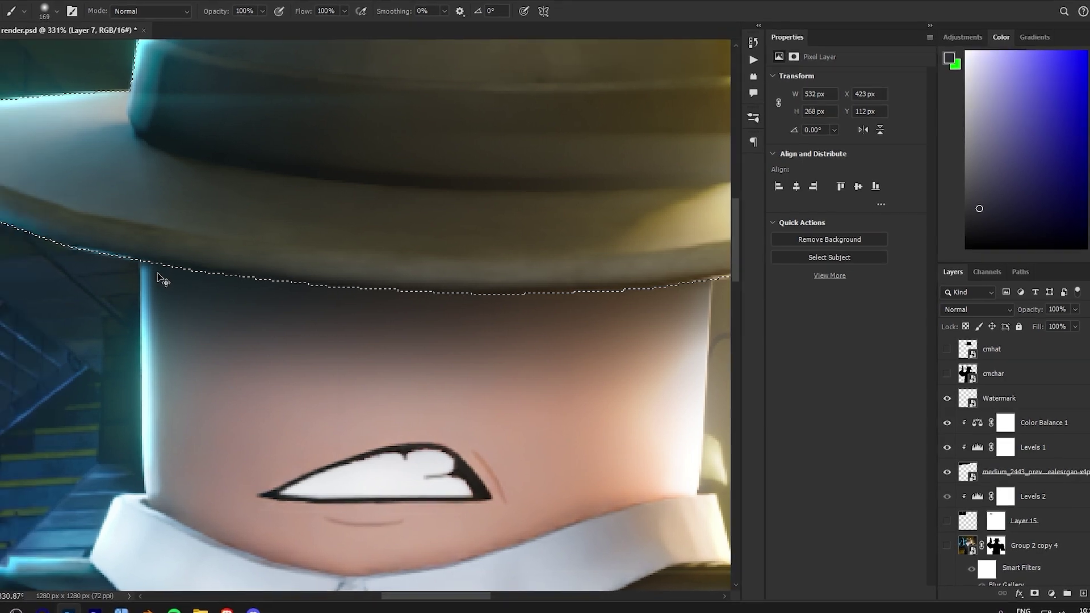
Examine the selection edge along the hat brim at pixel level and the shading beneath it on the face.
{"action": "scroll", "coordinate": [161, 275], "scroll_direction": "up", "scroll_amount": 20, "text": "alt"}
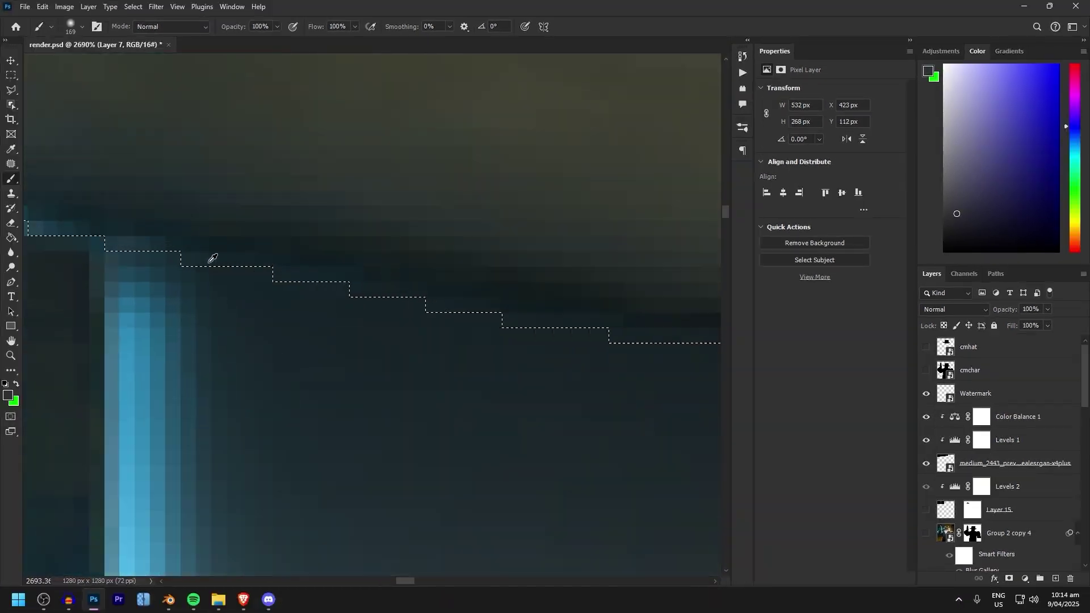
{"action": "scroll", "coordinate": [213, 259], "scroll_direction": "up", "scroll_amount": 2, "text": "alt"}
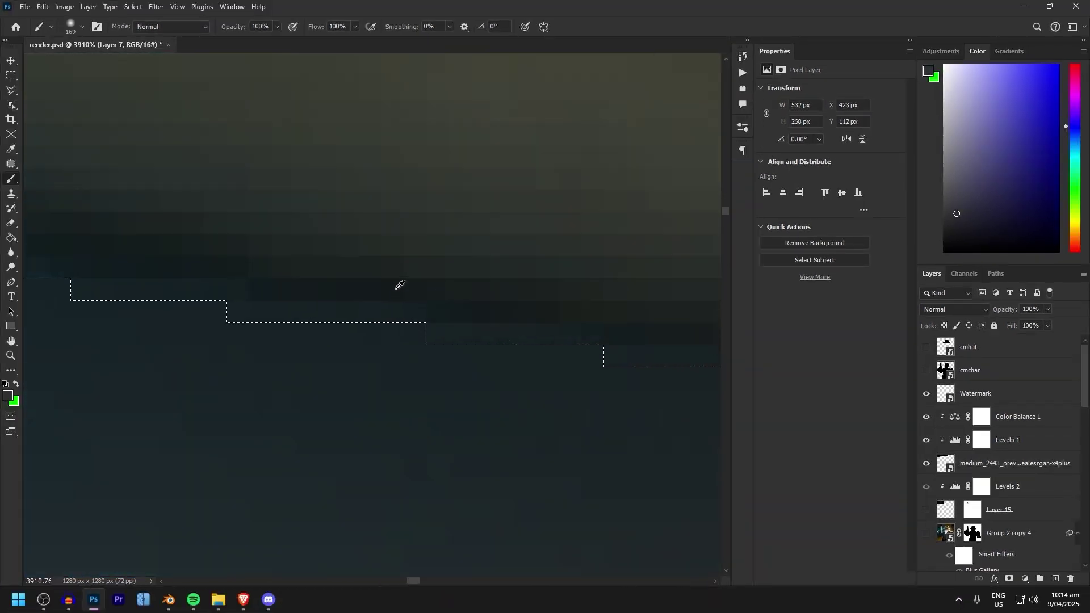
{"action": "scroll", "coordinate": [382, 306], "scroll_direction": "down", "scroll_amount": 8, "text": "alt"}
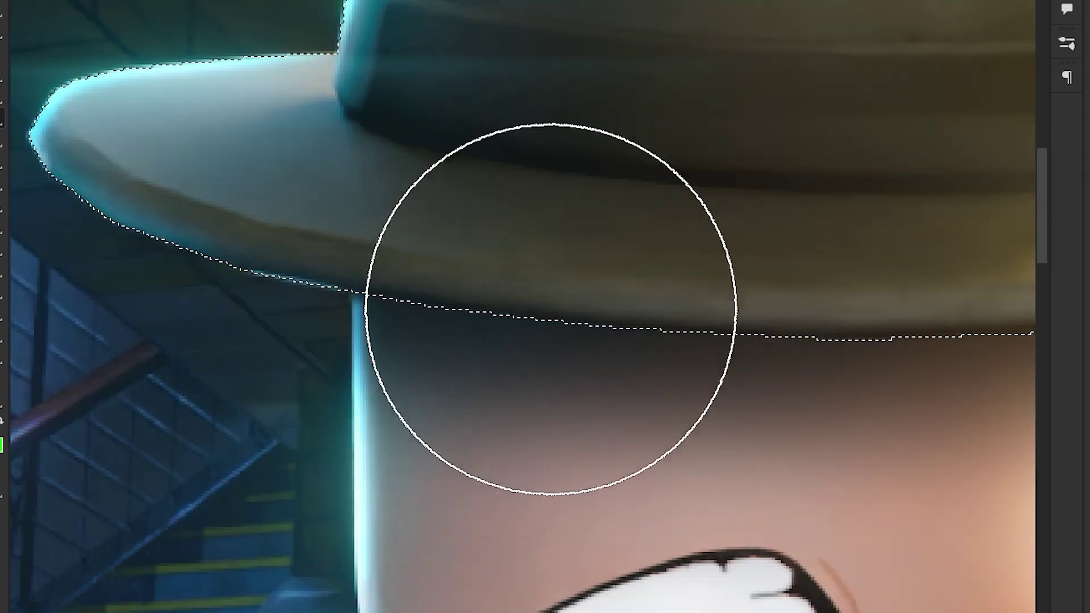
{"action": "scroll", "coordinate": [551, 308], "scroll_direction": "down", "scroll_amount": 5, "text": "alt"}
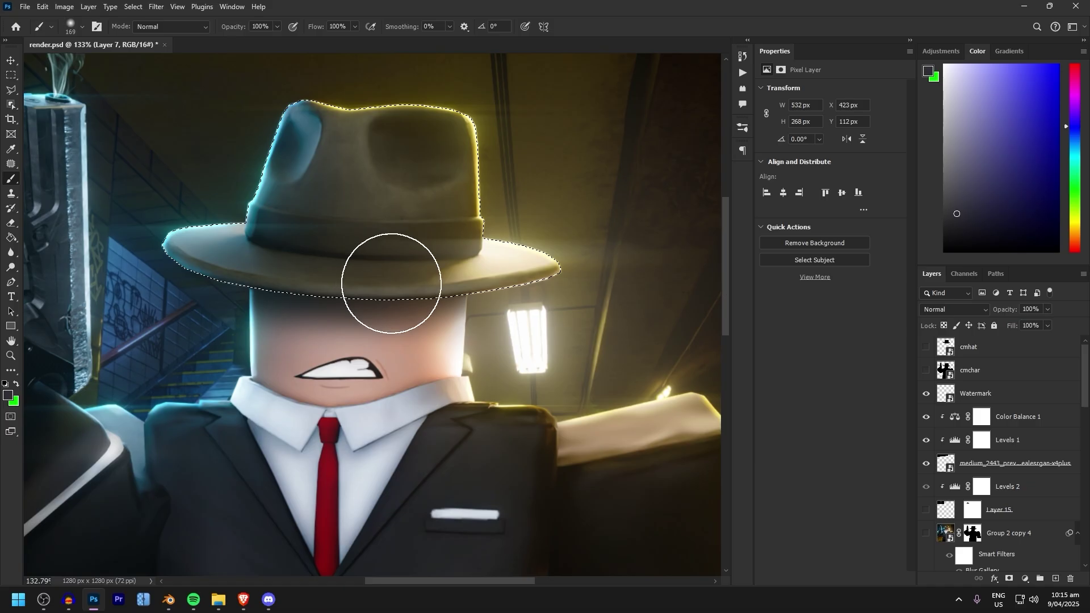
{"action": "scroll", "coordinate": [391, 283], "scroll_direction": "down", "scroll_amount": 6, "text": "alt"}
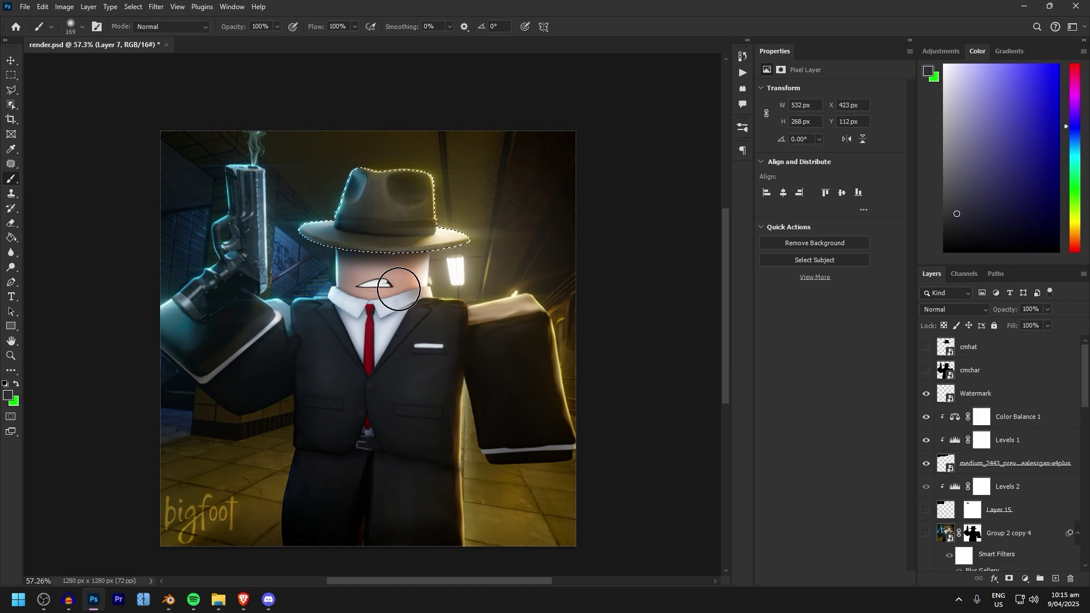
{"action": "scroll", "coordinate": [391, 284], "scroll_direction": "up", "scroll_amount": 8, "text": "alt"}
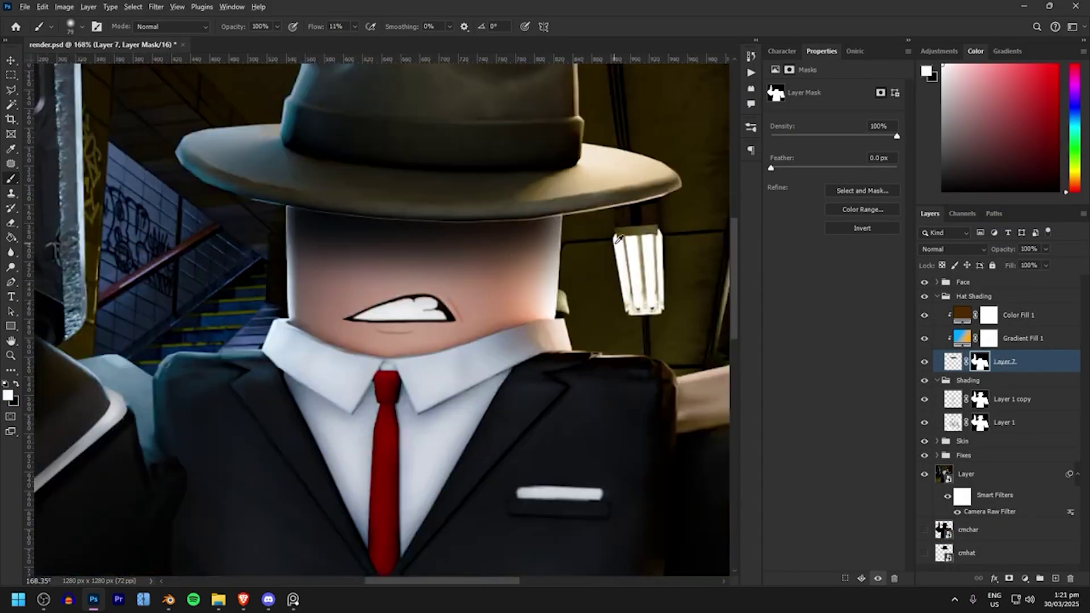
{"action": "scroll", "coordinate": [375, 284], "scroll_direction": "up", "scroll_amount": 2, "text": "alt"}
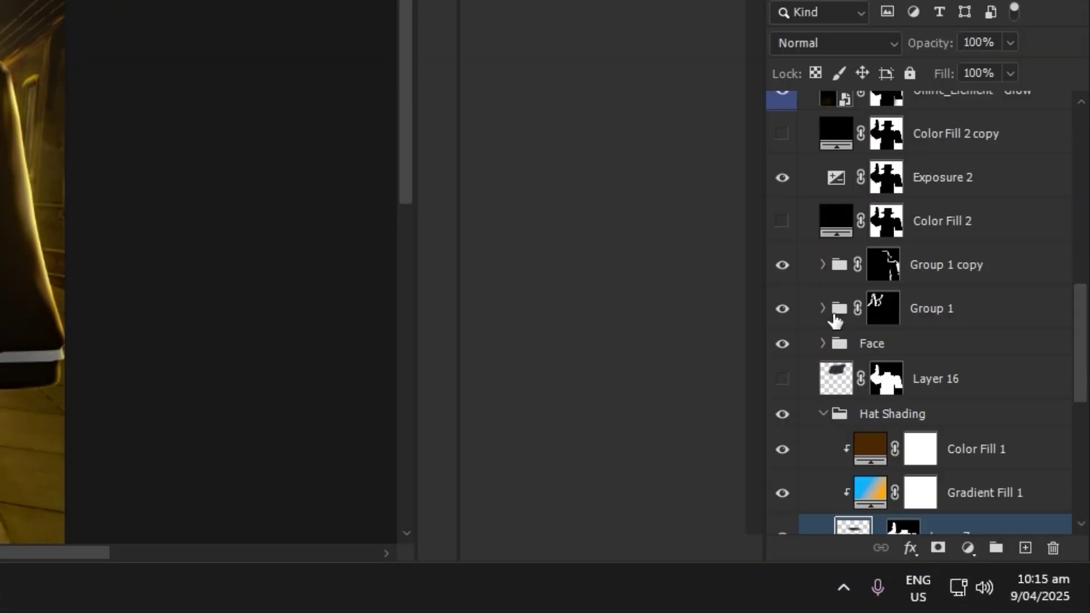
Collapse the Hat Shading group to reach the Shading, Skin and Fixes groups in the layer stack.
{"action": "scroll", "coordinate": [835, 319], "scroll_direction": "down", "scroll_amount": 3}
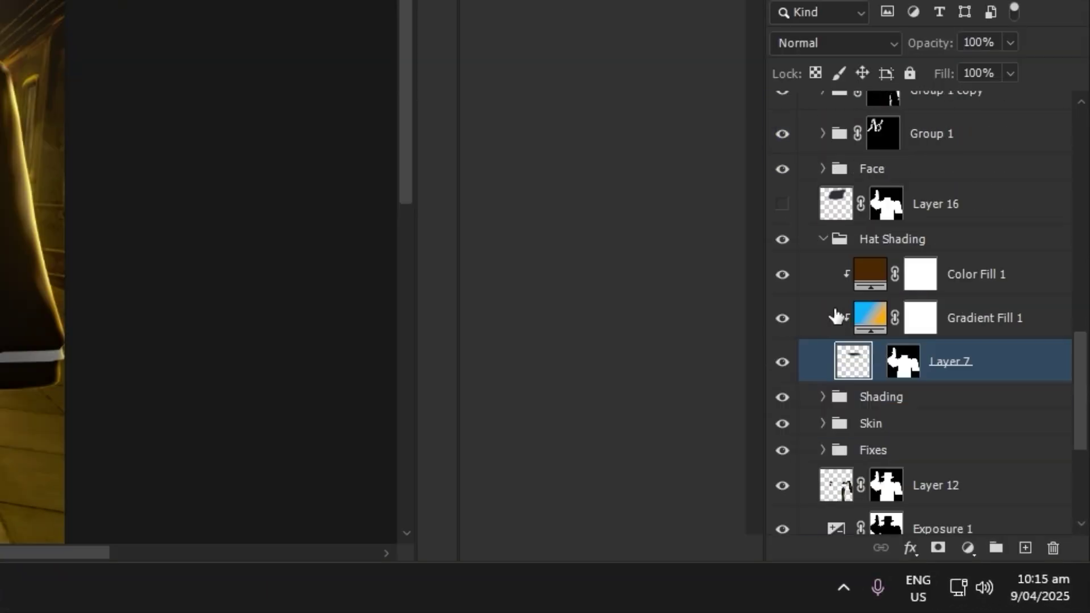
{"action": "left_click", "coordinate": [823, 240]}
{"action": "scroll", "coordinate": [822, 181], "scroll_direction": "down", "scroll_amount": 2}
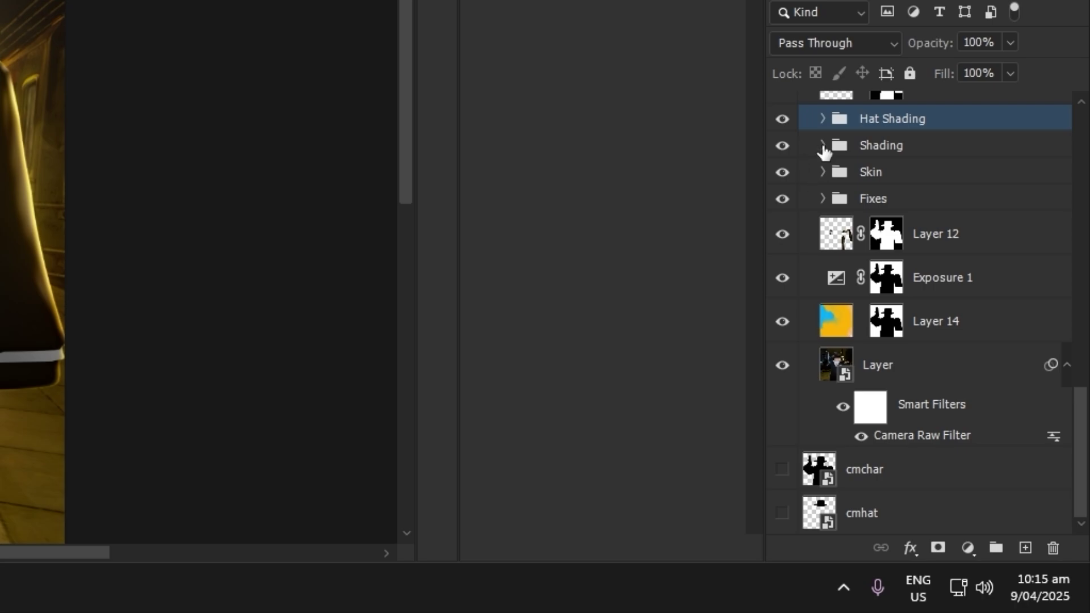
Expand the Shading group and examine the shading on the character.
{"action": "left_click", "coordinate": [824, 149]}
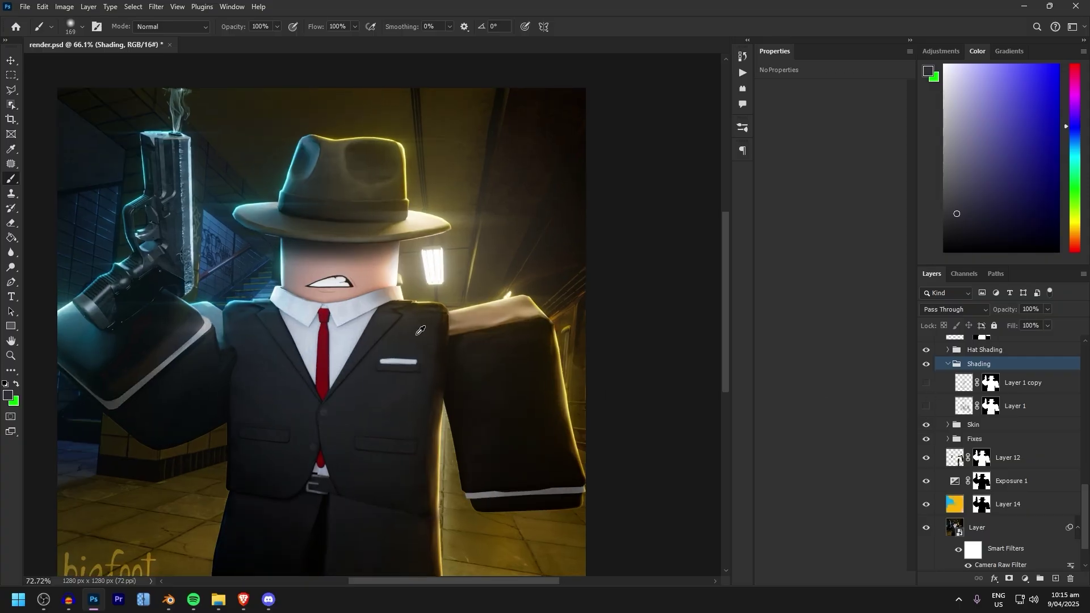
{"action": "scroll", "coordinate": [420, 332], "scroll_direction": "up", "scroll_amount": 3, "text": "alt"}
{"action": "scroll", "coordinate": [487, 341], "scroll_direction": "down", "scroll_amount": 6, "text": "alt"}
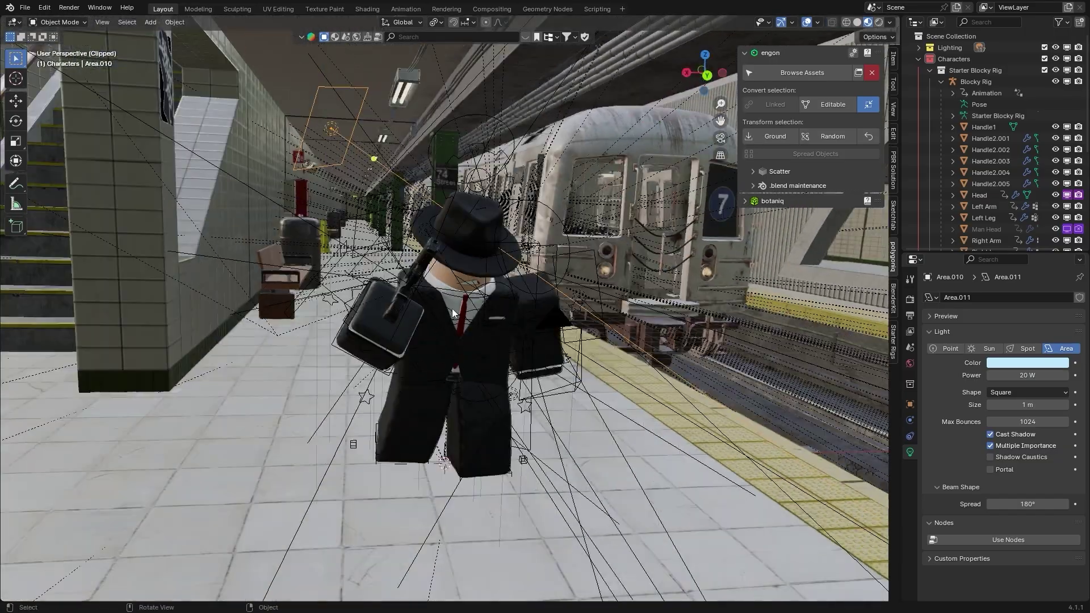
Switch to Blender and enable the Object, Material and Asset Cryptomatte passes for the view layer.
{"action": "middle_click_drag", "start_coordinate": [453, 308], "coordinate": [470, 315]}
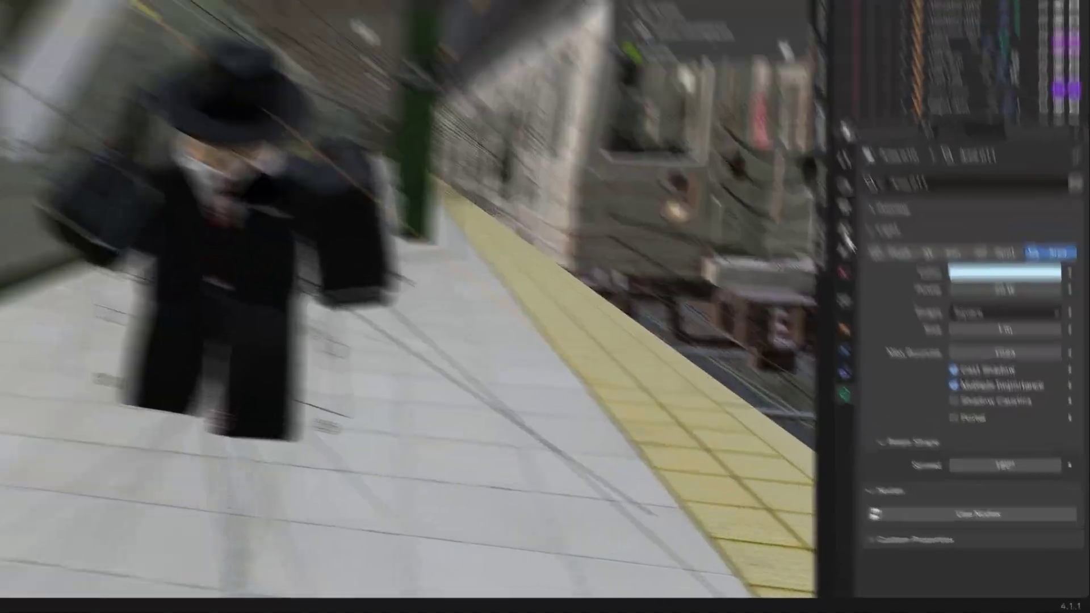
{"action": "left_click", "coordinate": [911, 332]}
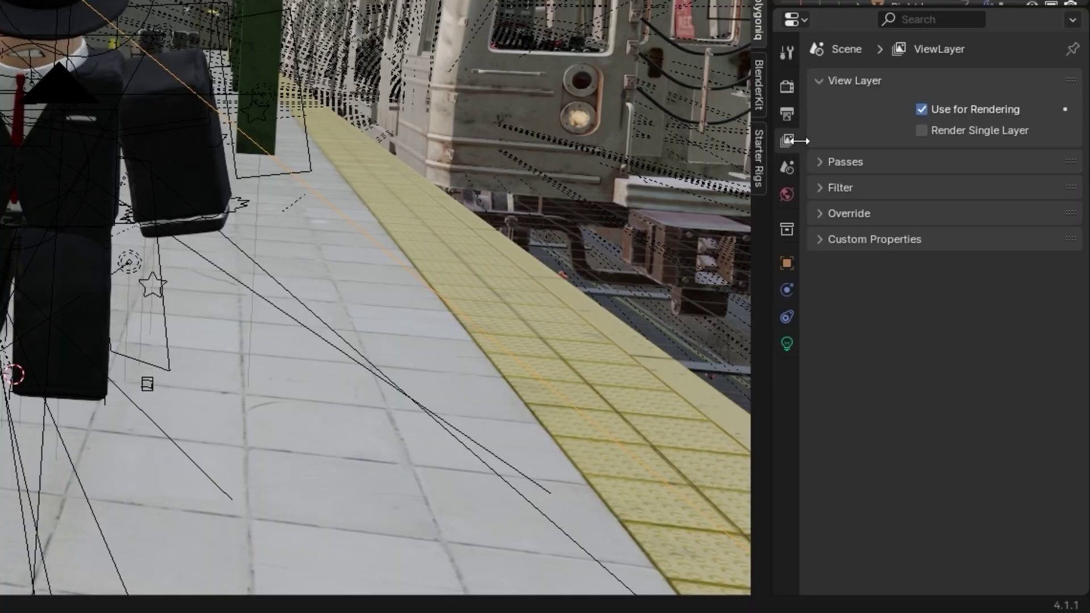
{"action": "left_click", "coordinate": [845, 162]}
{"action": "left_click", "coordinate": [873, 234]}
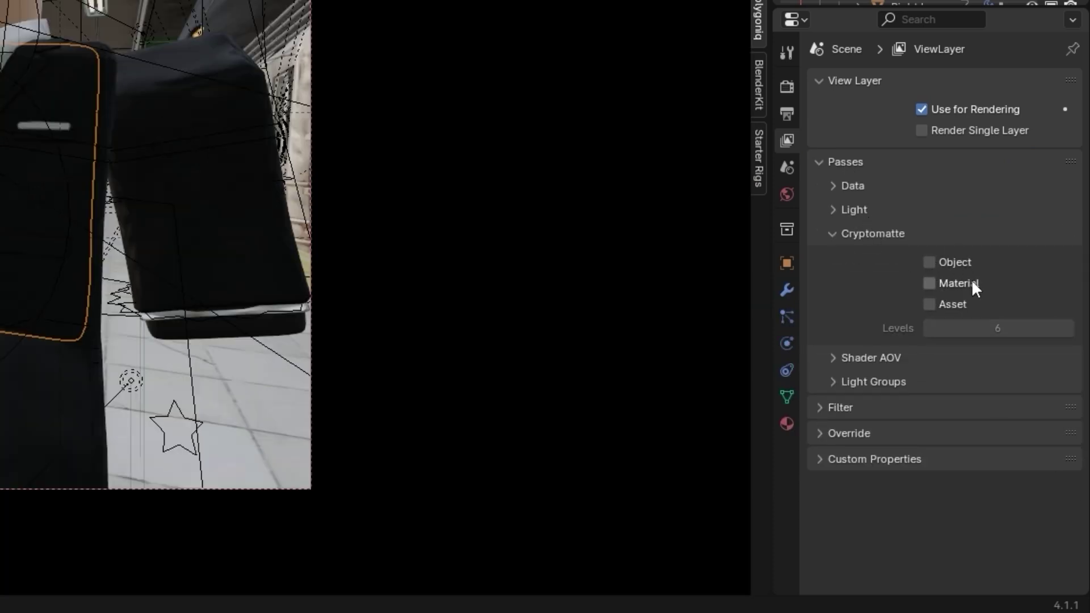
{"action": "left_click", "coordinate": [929, 262]}
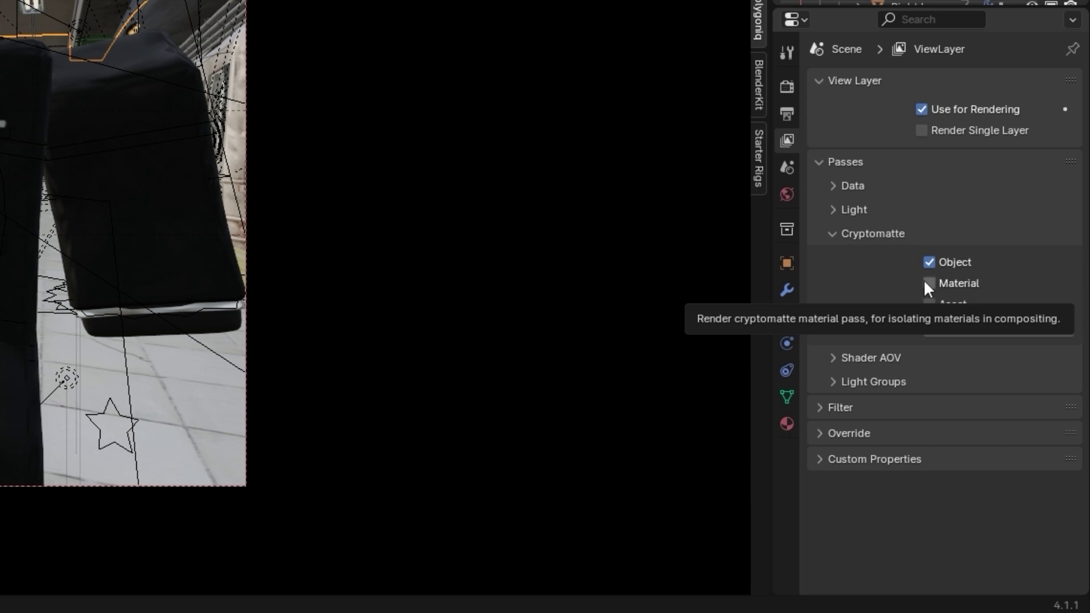
{"action": "left_click", "coordinate": [964, 282]}
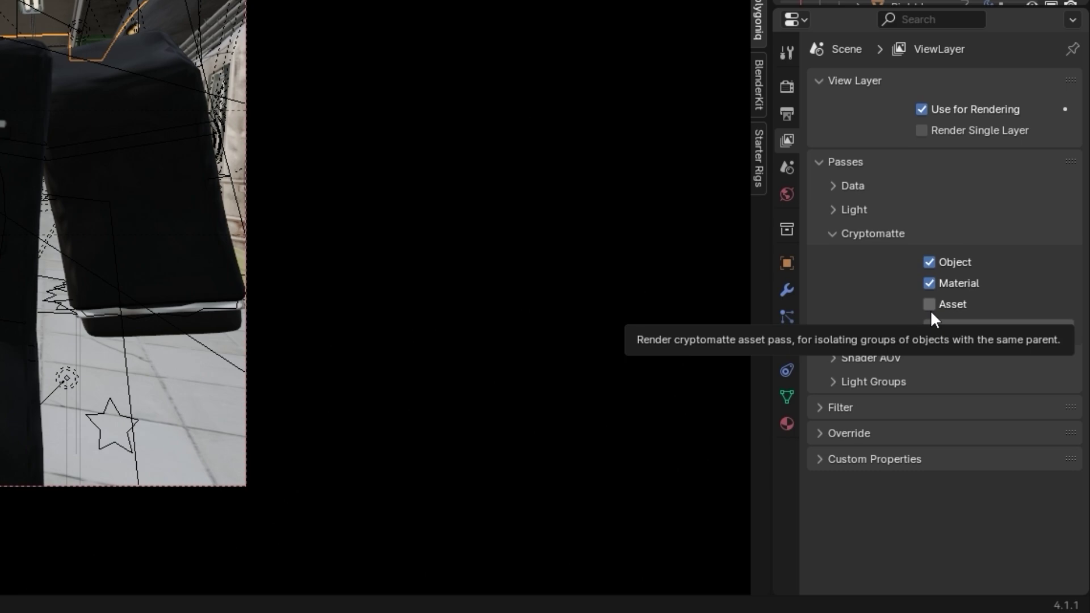
{"action": "left_click", "coordinate": [930, 305]}
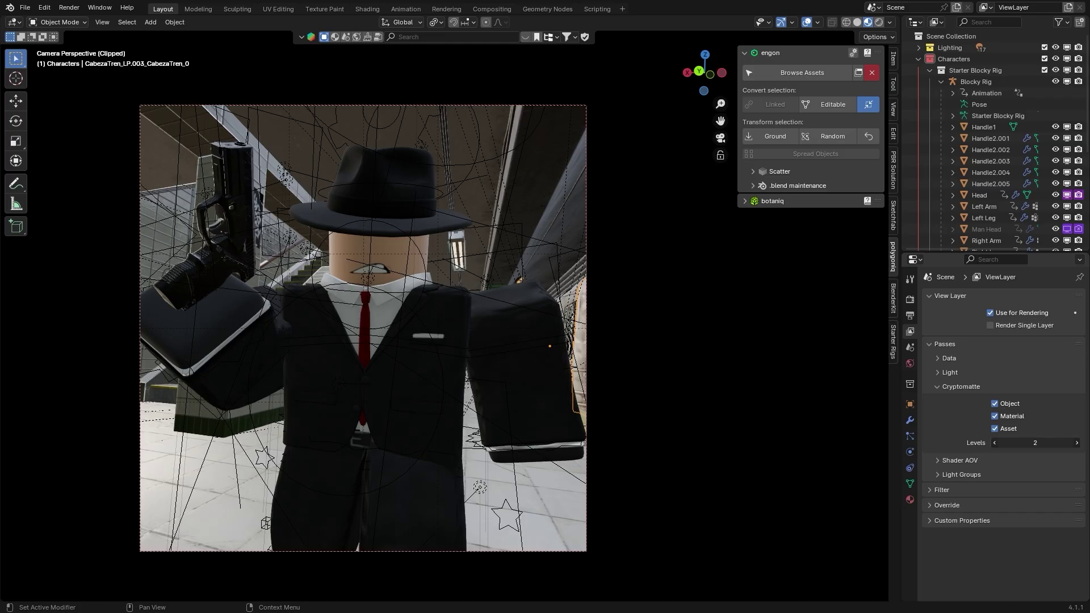
Render the scene as a still image from the camera view.
{"action": "middle_click_drag", "start_coordinate": [461, 410], "coordinate": [492, 392], "text": "shift"}
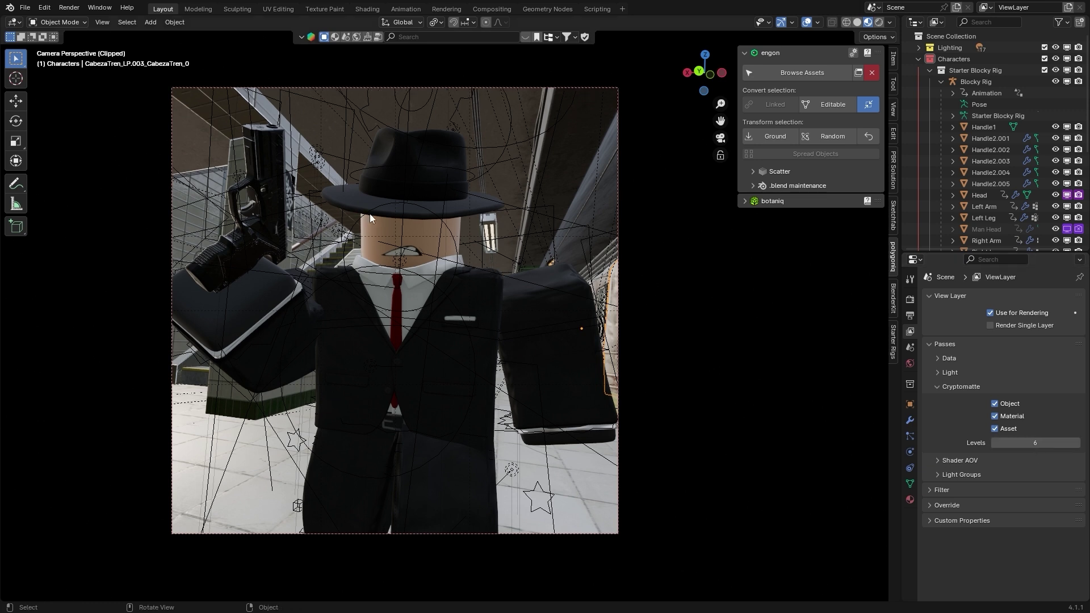
{"action": "left_click", "coordinate": [76, 8]}
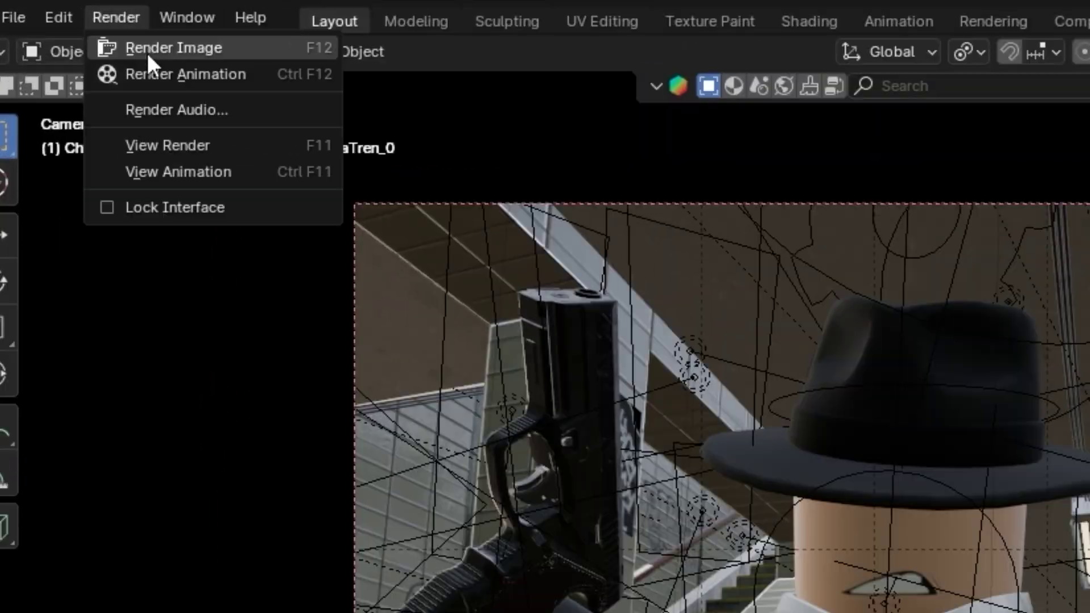
{"action": "left_click", "coordinate": [105, 30]}
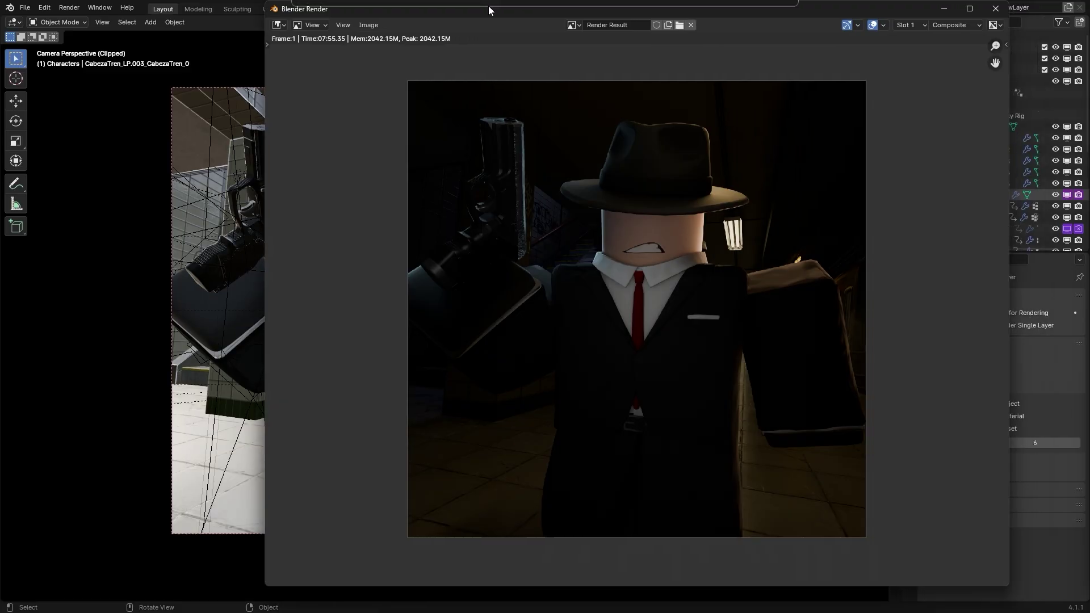
Save the render result as an image file and close the render window.
{"action": "left_click", "coordinate": [369, 25]}
{"action": "left_click", "coordinate": [398, 130]}
{"action": "left_click", "coordinate": [633, 364]}
{"action": "left_click", "coordinate": [853, 445]}
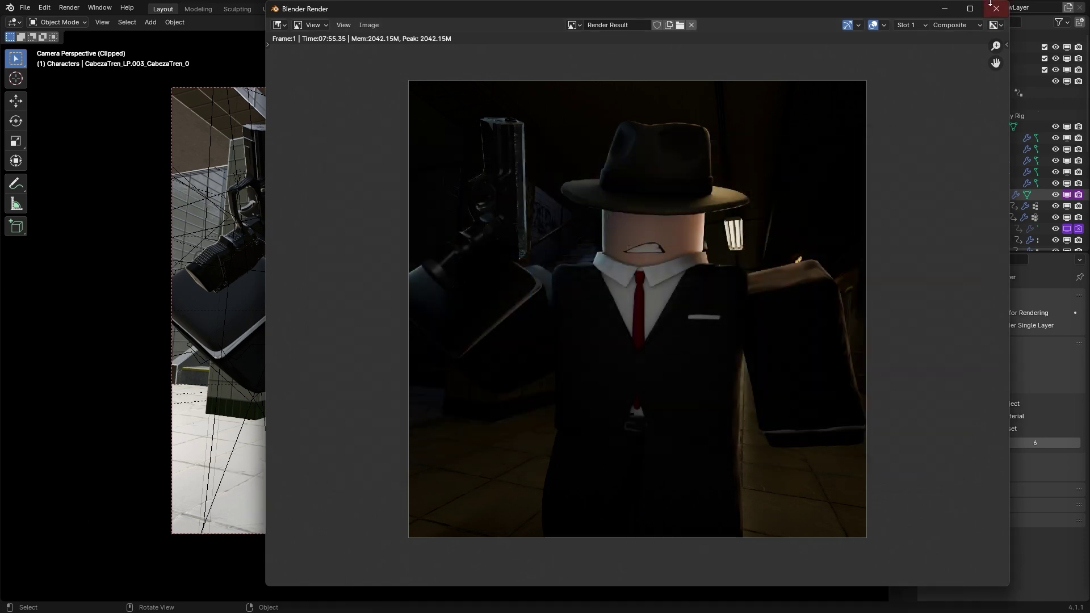
{"action": "left_click", "coordinate": [989, 11]}
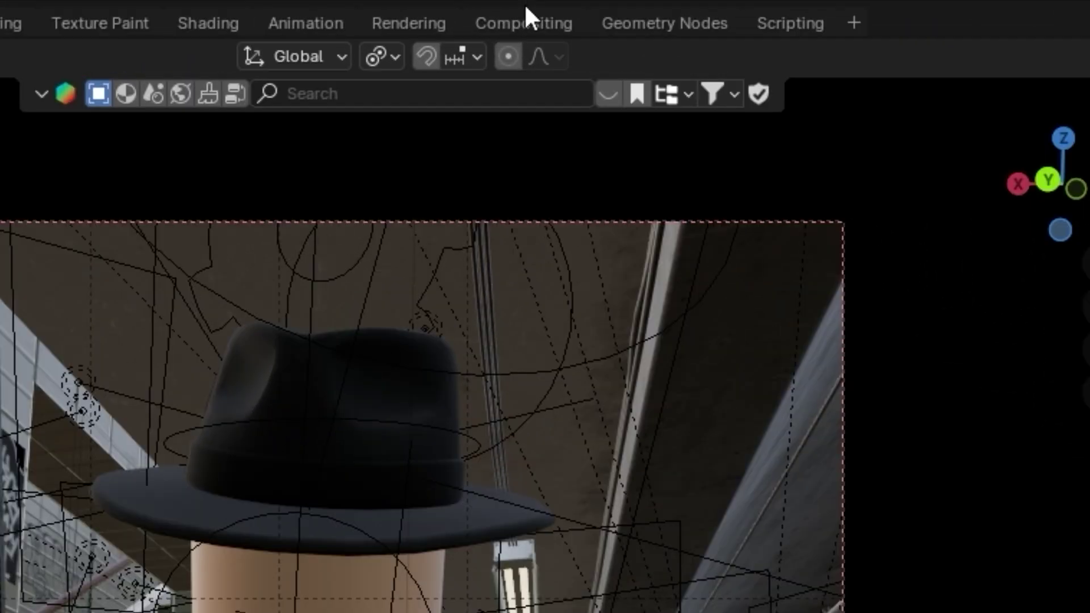
Switch to the Compositing workspace and turn the Dope Sheet area into an image editor displaying the Viewer Node.
{"action": "left_click", "coordinate": [524, 6]}
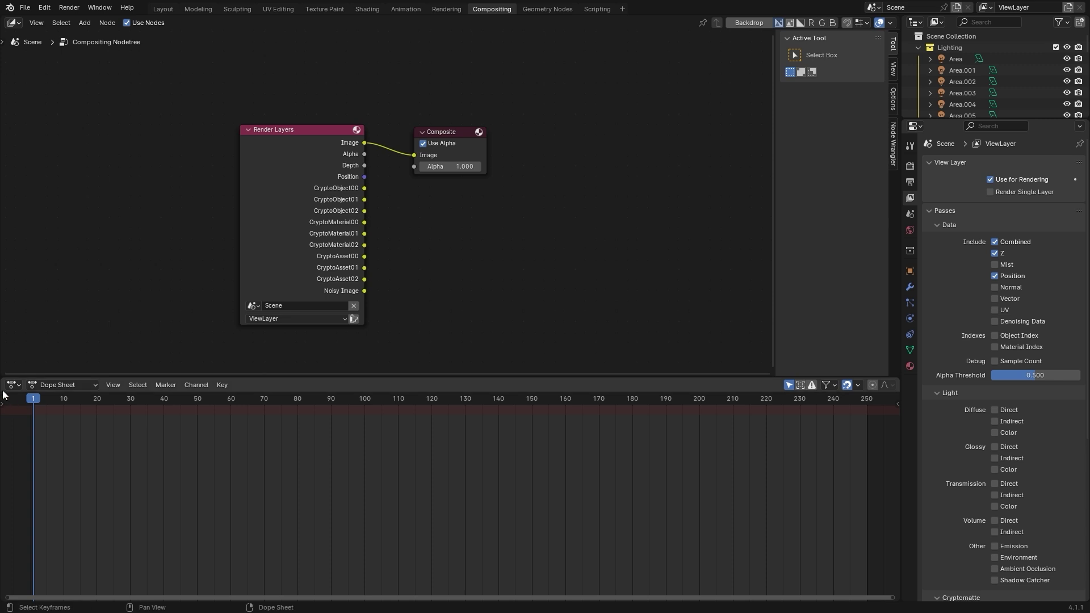
{"action": "left_click", "coordinate": [12, 385]}
{"action": "left_click", "coordinate": [37, 429]}
{"action": "left_click", "coordinate": [402, 385]}
{"action": "type", "text": "view"}
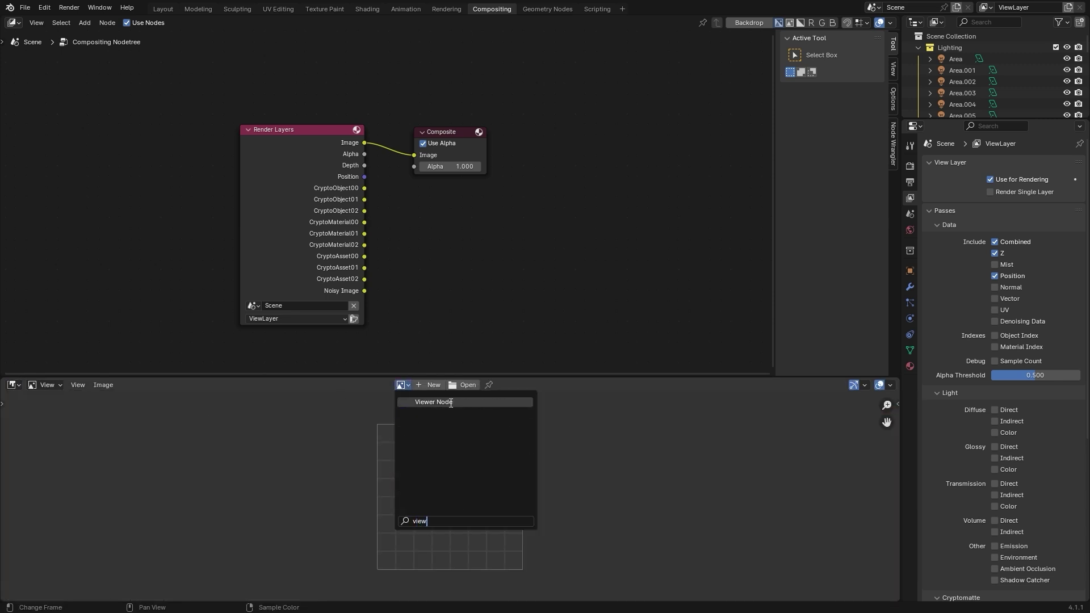
{"action": "left_click", "coordinate": [444, 403]}
Add a Viewer node fed by the Render Layers image output and enlarge the image editor to show the render.
{"action": "key", "text": "shift+a"}
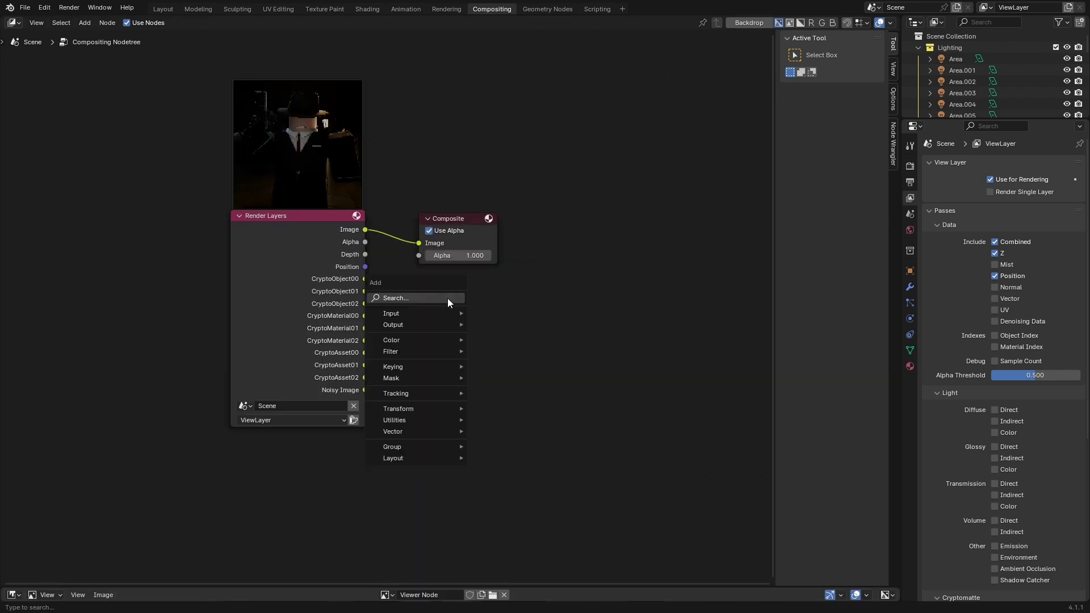
{"action": "type", "text": "view"}
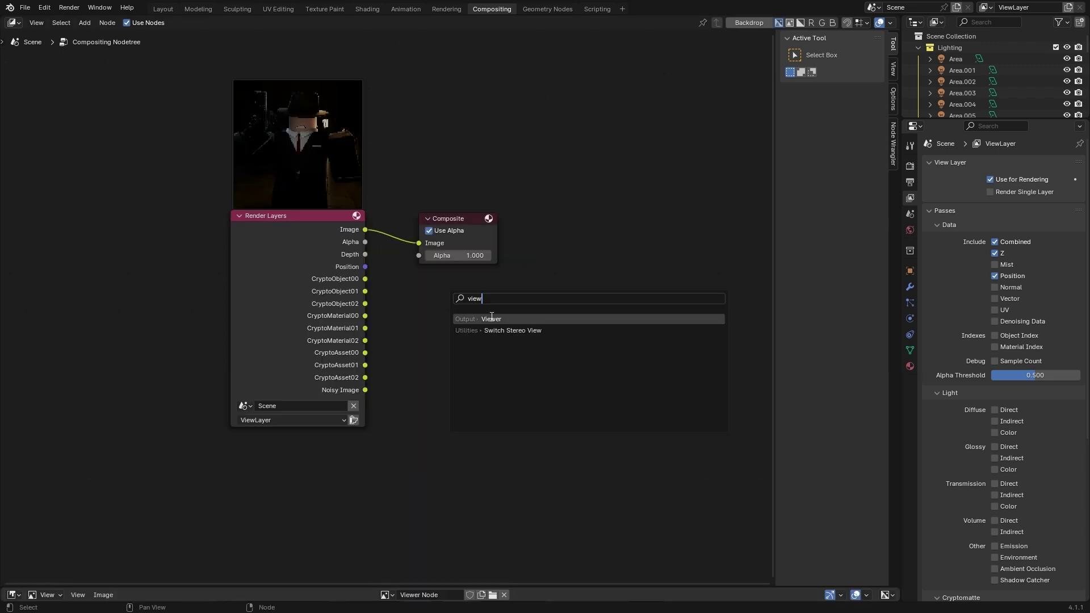
{"action": "left_click", "coordinate": [491, 318]}
{"action": "left_click", "coordinate": [452, 285]}
{"action": "left_click_drag", "start_coordinate": [363, 230], "coordinate": [459, 372]}
{"action": "left_click_drag", "start_coordinate": [546, 588], "coordinate": [547, 254]}
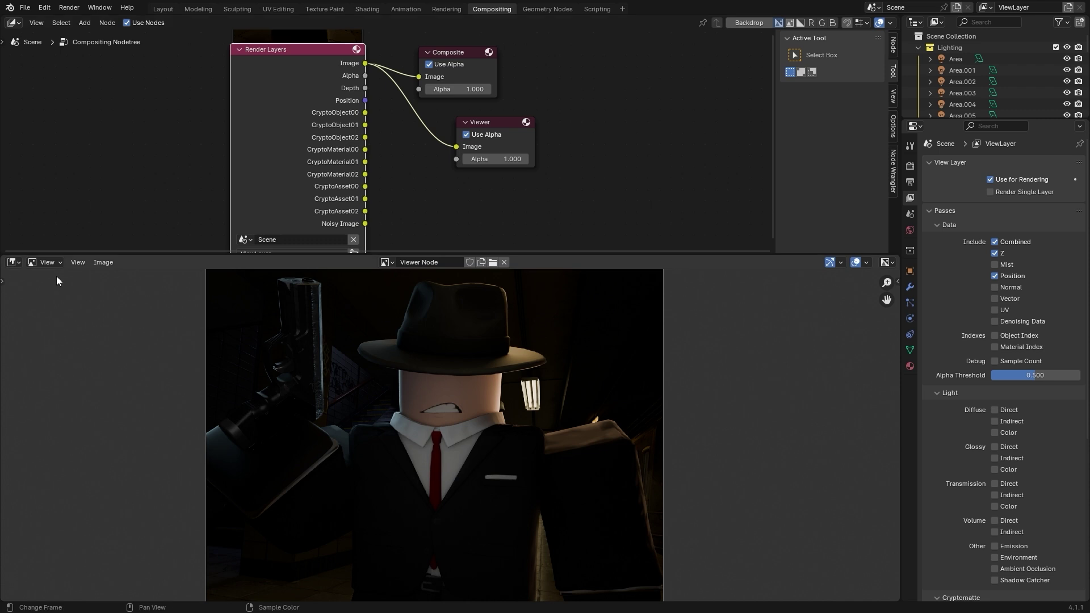
{"action": "scroll", "coordinate": [499, 394], "scroll_direction": "down", "scroll_amount": 2}
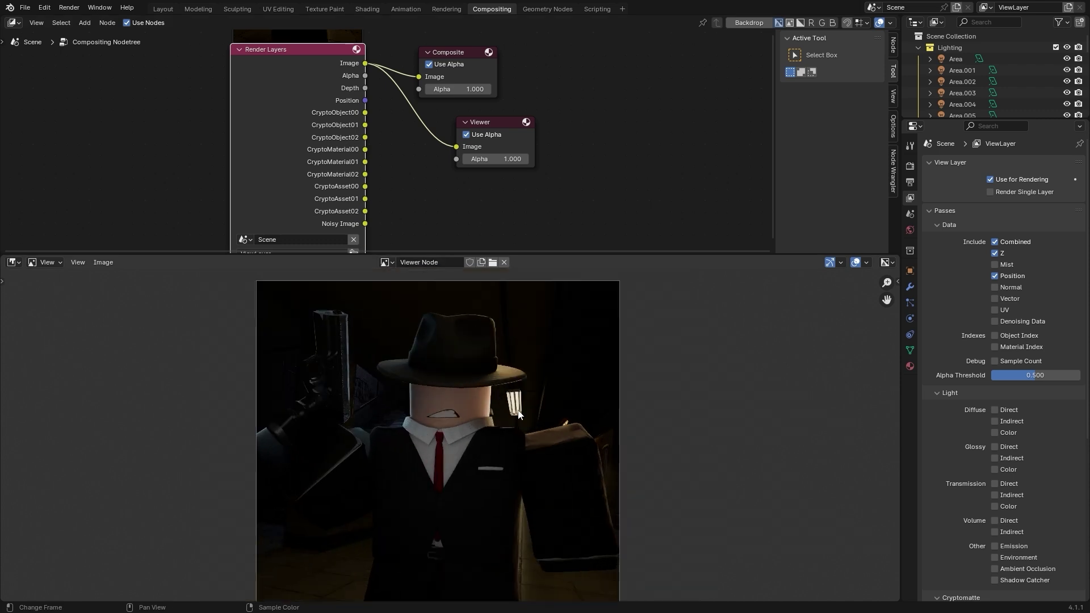
{"action": "left_click", "coordinate": [103, 262]}
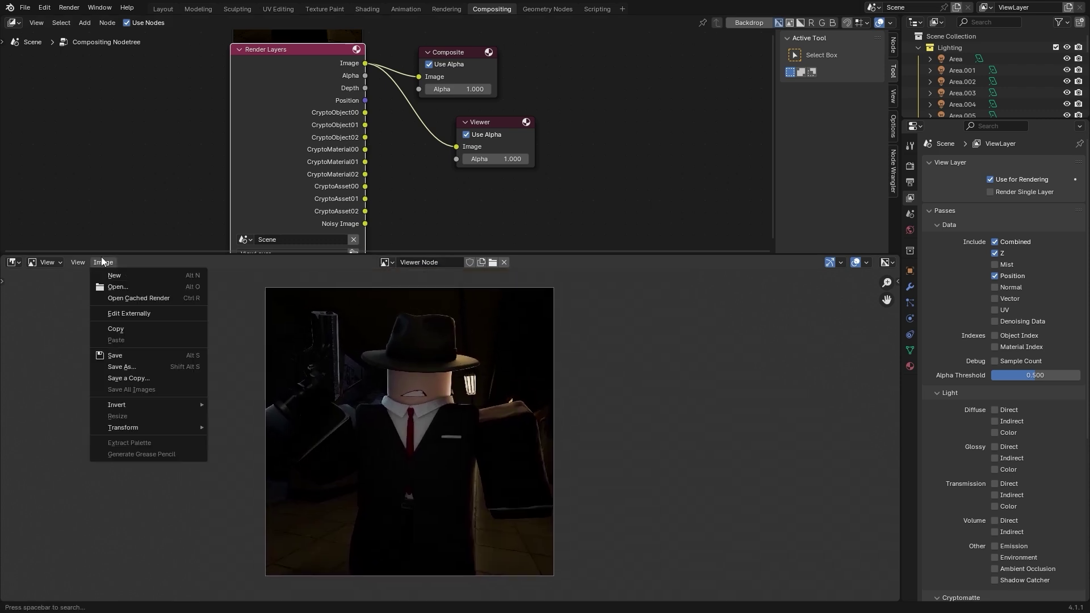
{"action": "key", "text": "Escape"}
{"action": "scroll", "coordinate": [594, 171], "scroll_direction": "down", "scroll_amount": 2}
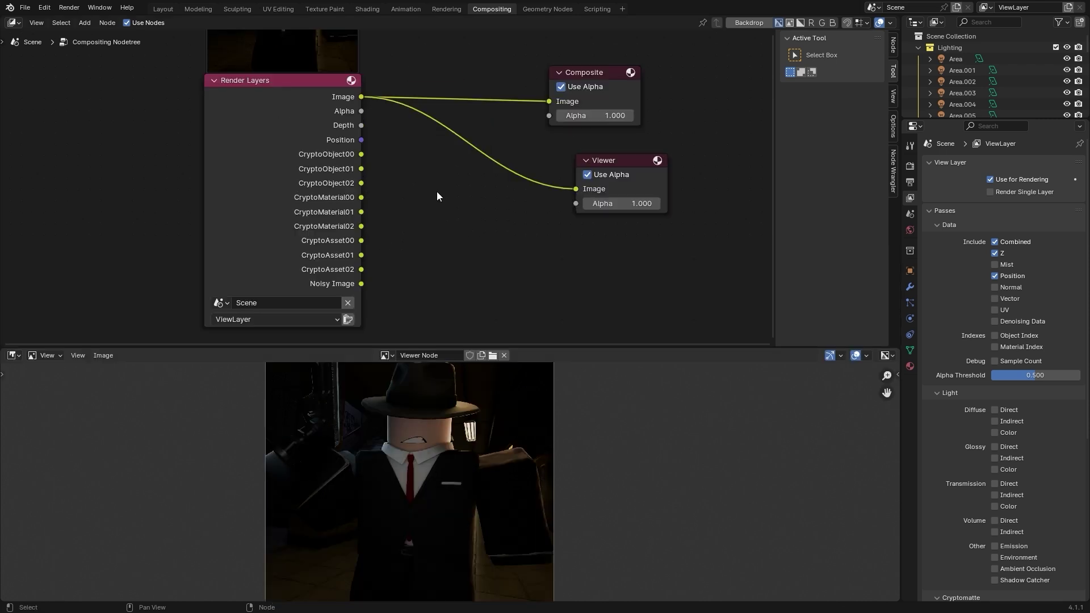
Add a Cryptomatte node beside Render Layers, using ViewLayer.CryptoObject as its cryptomatte layer.
{"action": "key", "text": "shift+a"}
{"action": "mouse_move", "coordinate": [393, 269]}
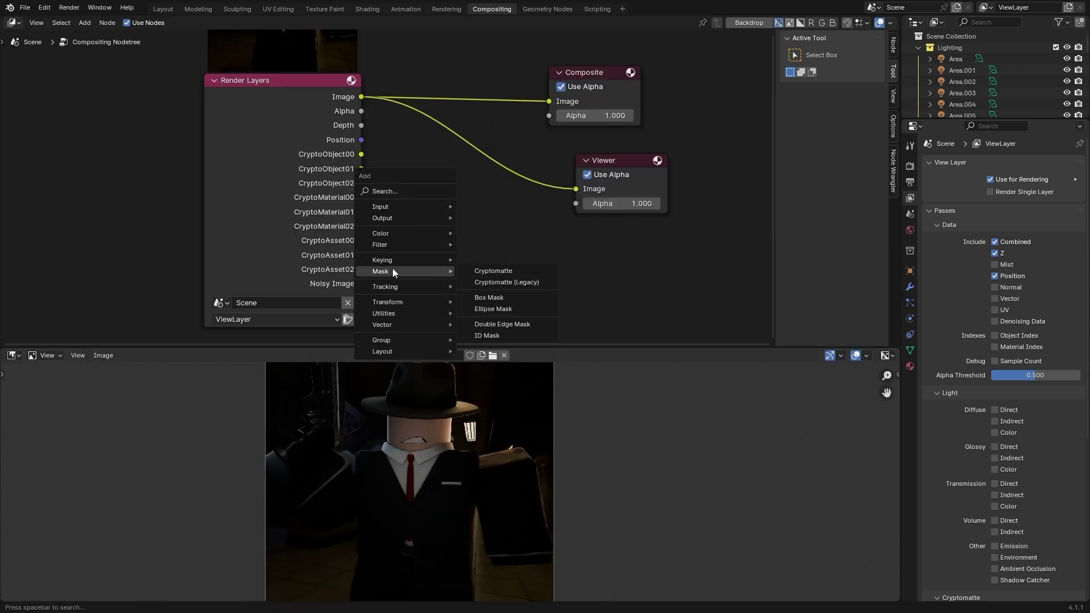
{"action": "left_click", "coordinate": [480, 268]}
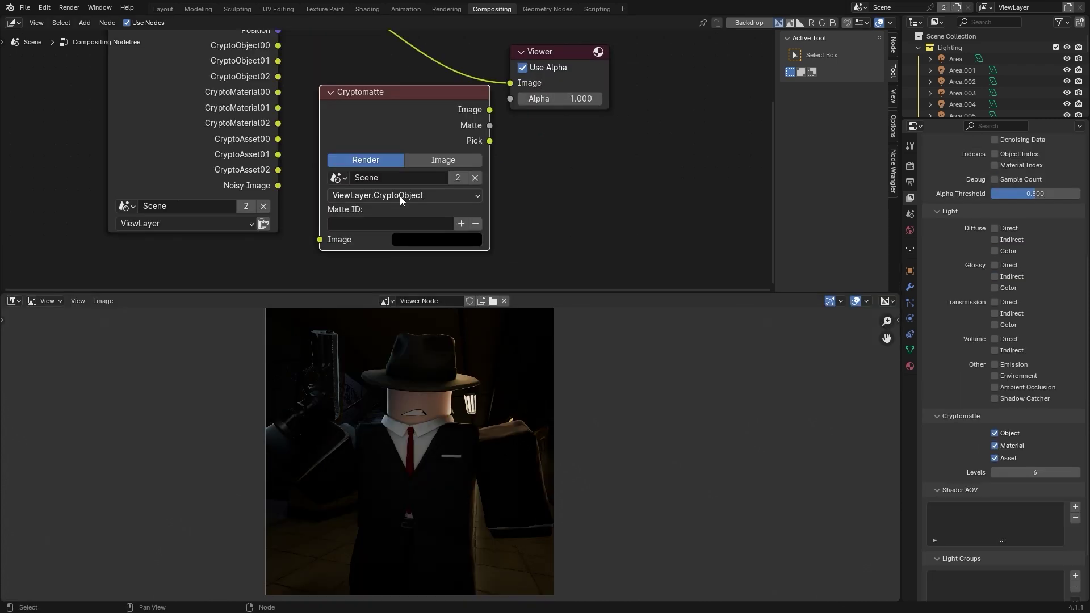
{"action": "left_click", "coordinate": [400, 196]}
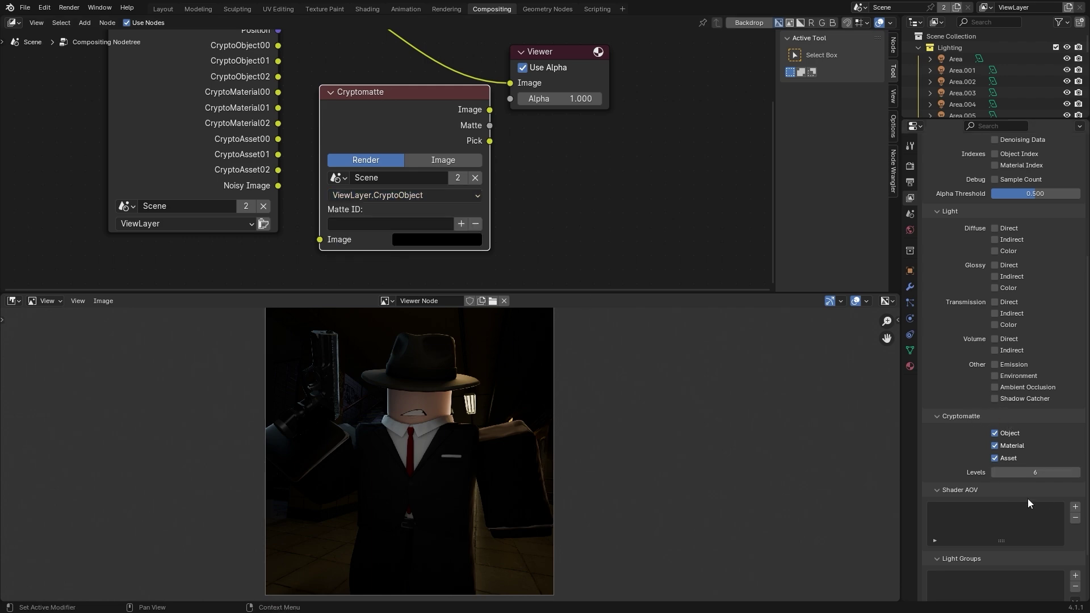
Enlarge the outliner and expand the Blocky Rig to list the character's objects.
{"action": "scroll", "coordinate": [407, 276], "scroll_direction": "up", "scroll_amount": 2}
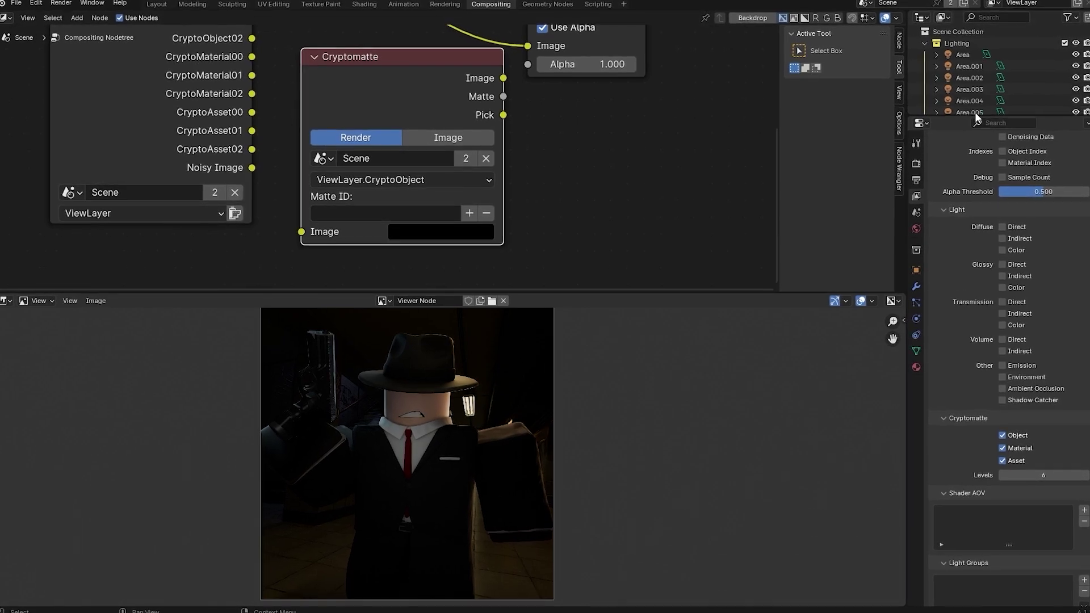
{"action": "left_click_drag", "start_coordinate": [976, 118], "coordinate": [977, 432]}
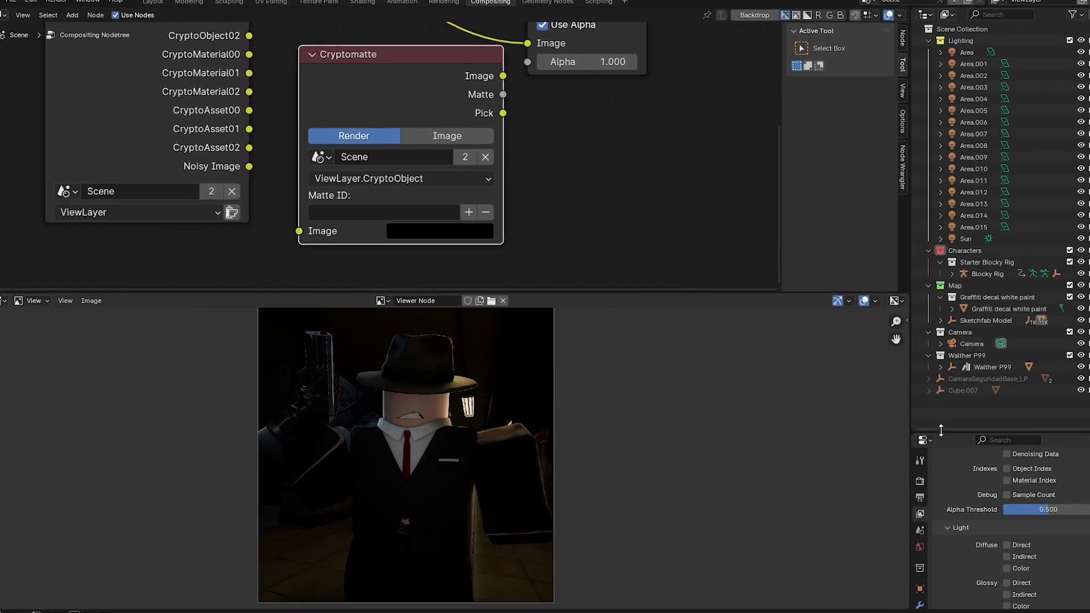
{"action": "left_click", "coordinate": [958, 276]}
{"action": "scroll", "coordinate": [982, 287], "scroll_direction": "down", "scroll_amount": 3}
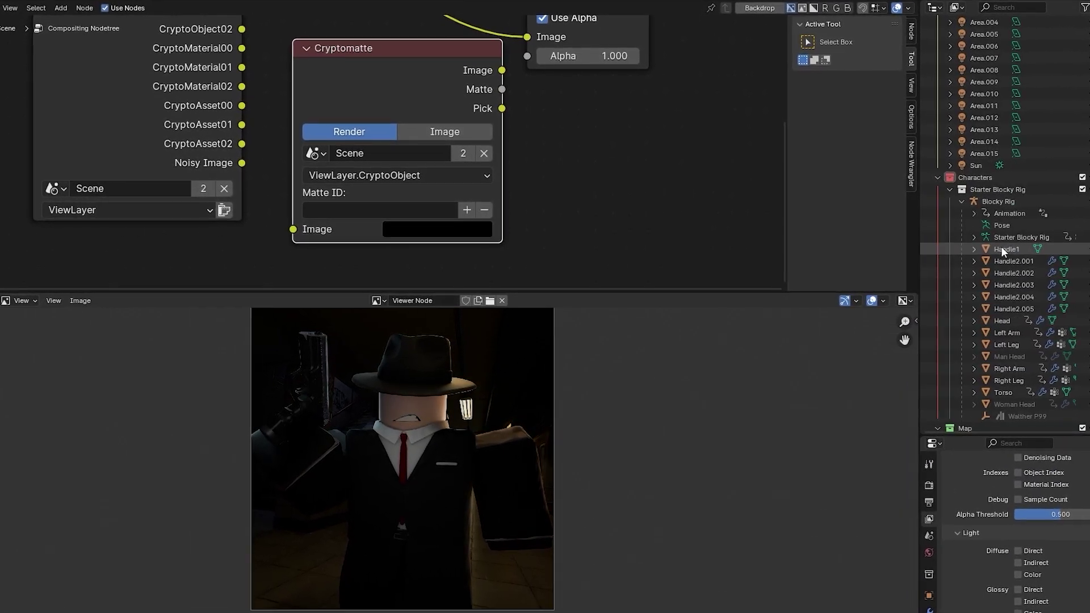
Copy the hat object's name, Handle1, from the outliner into the Cryptomatte node's Matte ID.
{"action": "double_click", "coordinate": [1005, 249]}
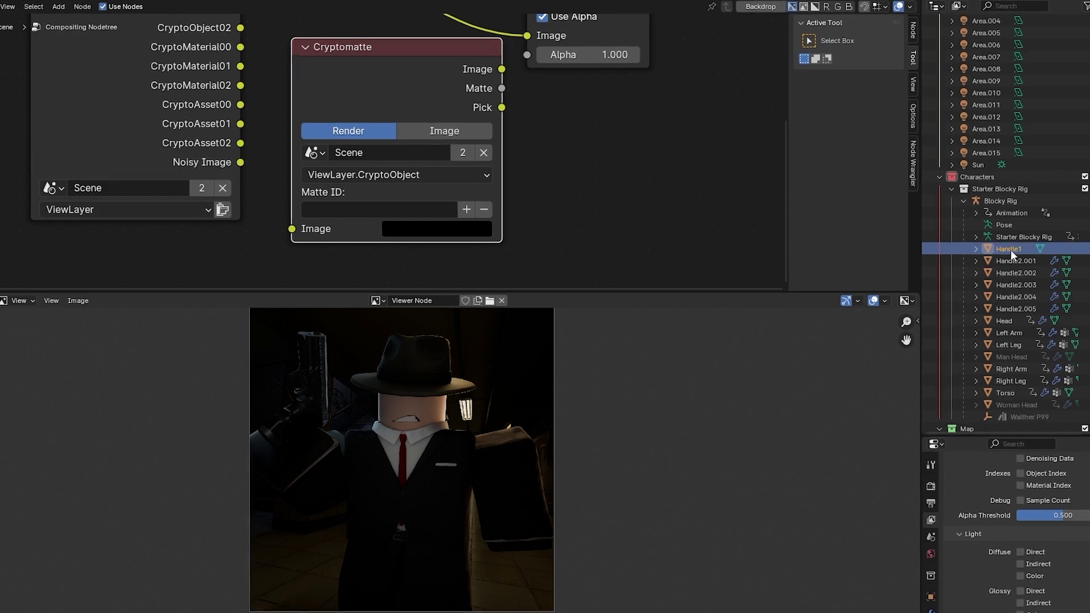
{"action": "scroll", "coordinate": [1011, 248], "scroll_direction": "down", "scroll_amount": 2}
{"action": "key", "text": "ctrl+c"}
{"action": "left_click", "coordinate": [351, 207]}
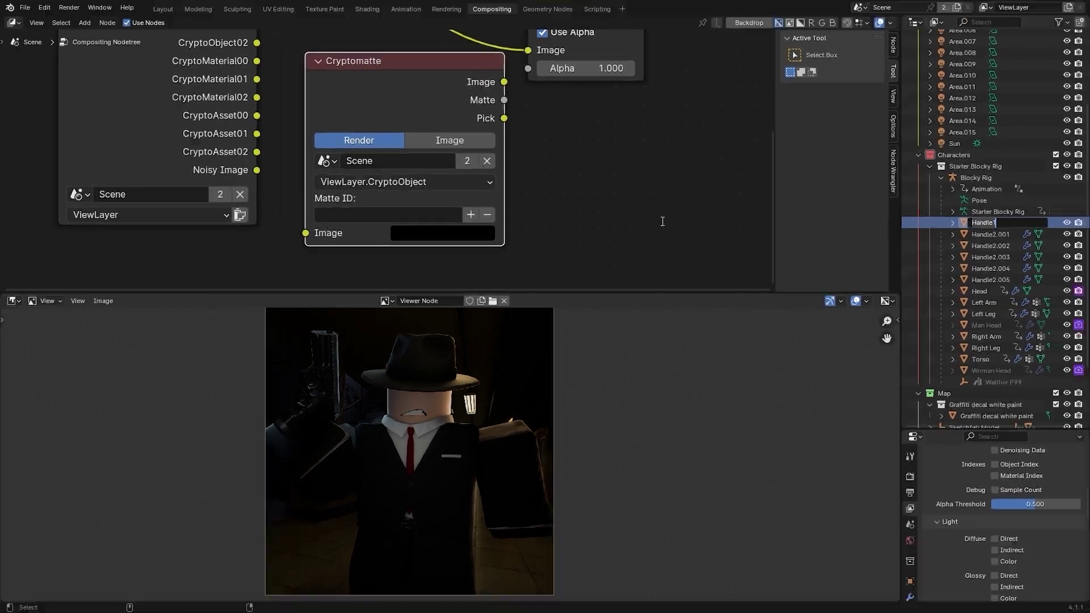
{"action": "key", "text": "ctrl+v"}
{"action": "key", "text": "Return"}
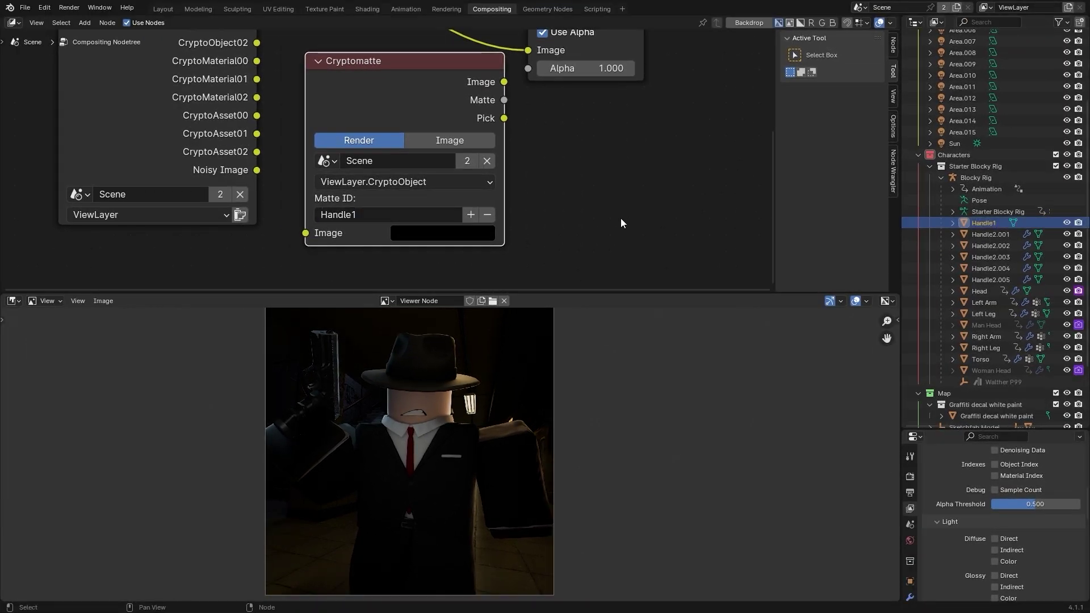
Connect the Cryptomatte image output to the Viewer node and check the Handle1 hat in the Layout workspace.
{"action": "scroll", "coordinate": [356, 206], "scroll_direction": "down", "scroll_amount": 2}
{"action": "middle_click_drag", "start_coordinate": [356, 205], "coordinate": [336, 243]}
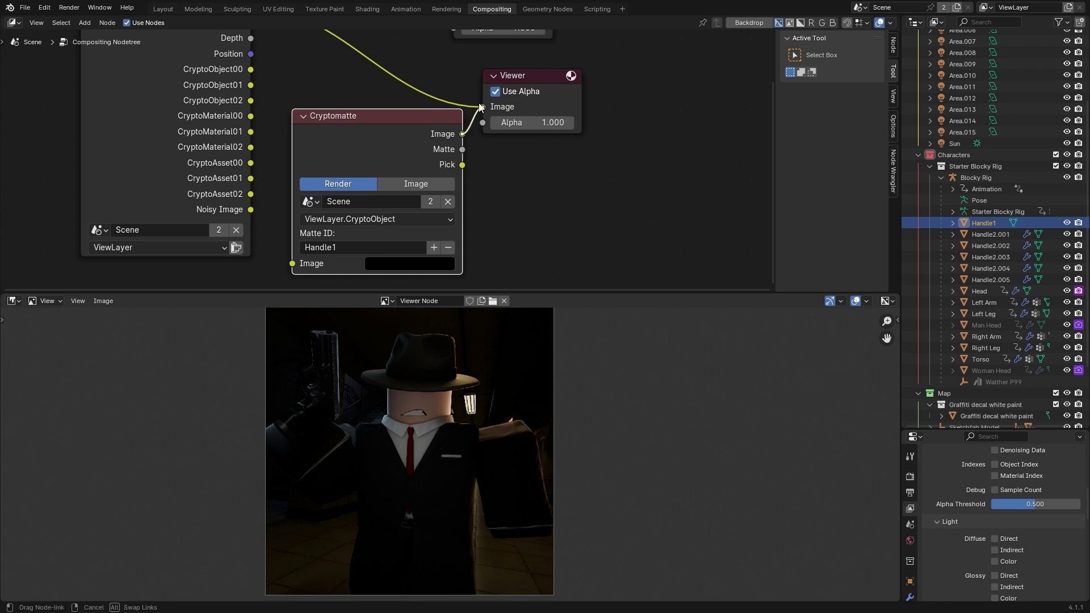
{"action": "left_click_drag", "start_coordinate": [480, 107], "coordinate": [483, 106]}
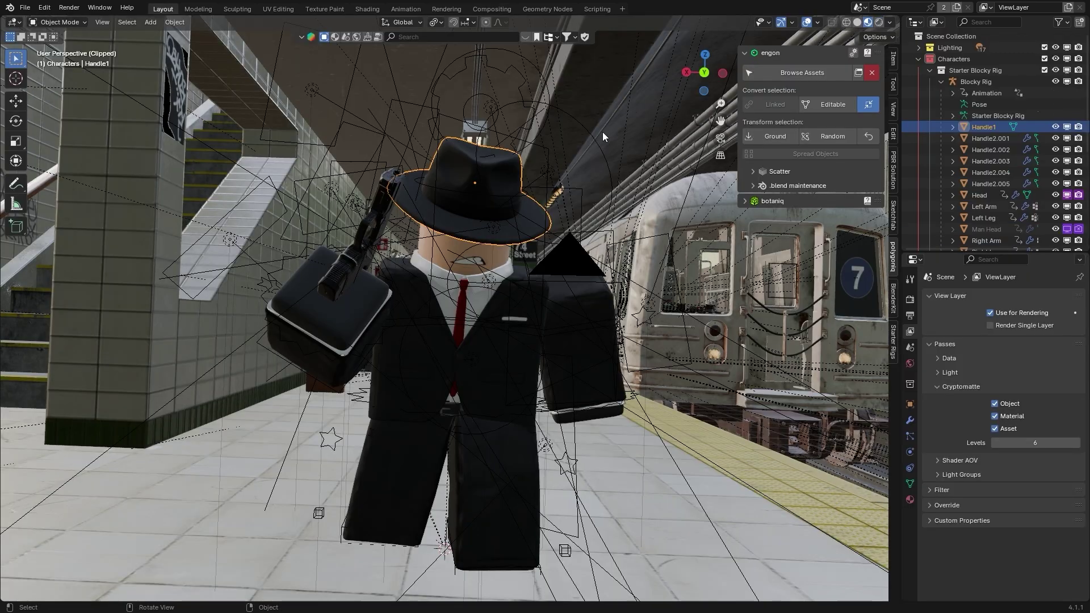
{"action": "middle_click_drag", "start_coordinate": [602, 131], "coordinate": [476, 205]}
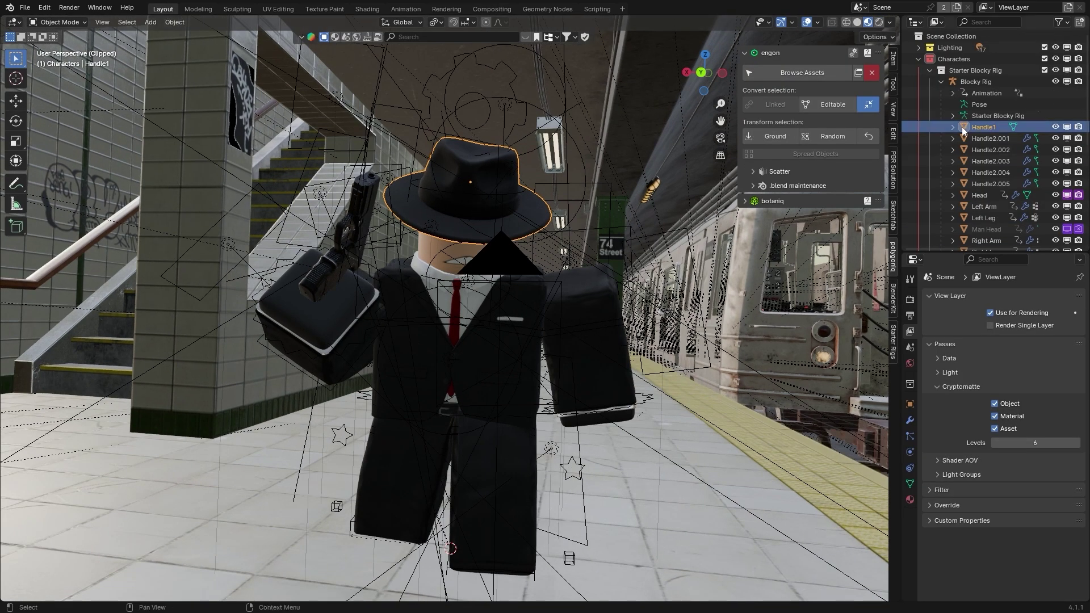
{"action": "left_click", "coordinate": [502, 10]}
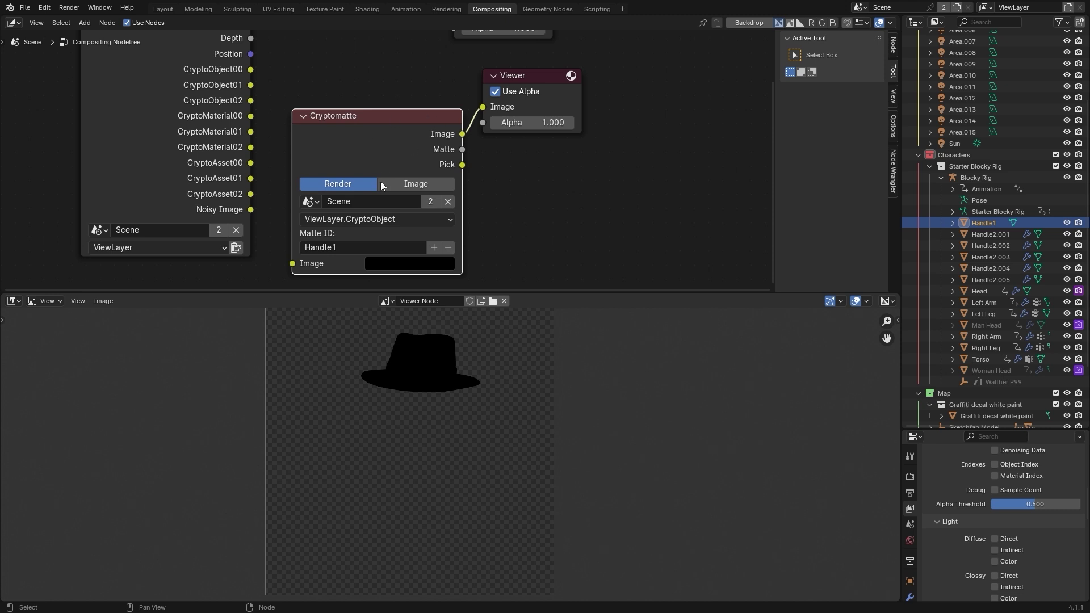
Reconnect the Render Layers image output to the Viewer node in place of the Cryptomatte output.
{"action": "scroll", "coordinate": [383, 173], "scroll_direction": "up", "scroll_amount": 1}
{"action": "left_click", "coordinate": [327, 255]}
{"action": "scroll", "coordinate": [441, 390], "scroll_direction": "down", "scroll_amount": 1}
{"action": "scroll", "coordinate": [433, 390], "scroll_direction": "up", "scroll_amount": 1}
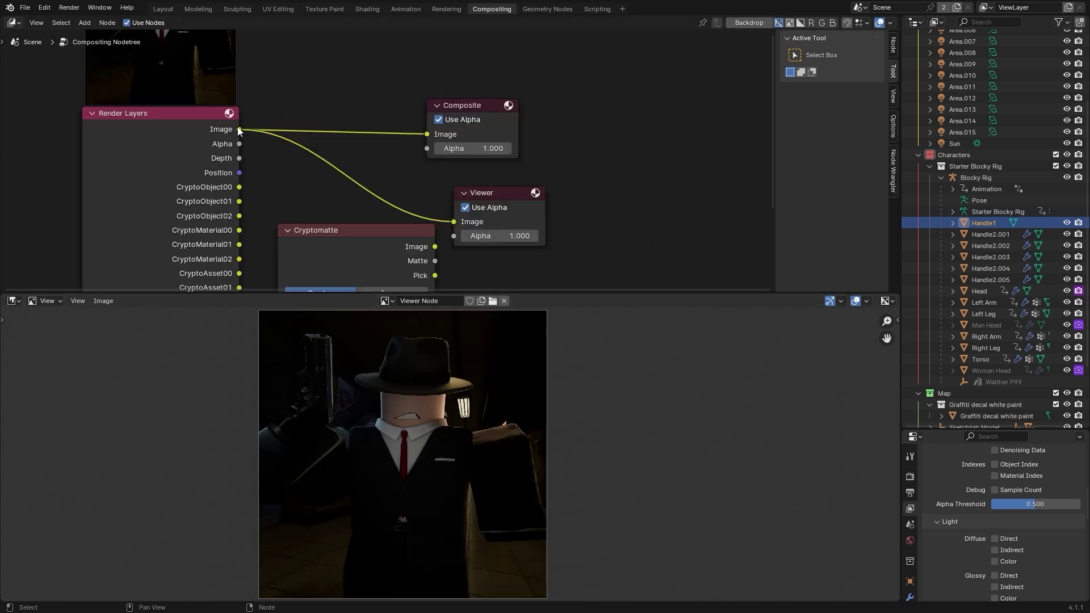
Keep the Render Layers image feeding the Viewer and sample the suit torso, Handle2.003, into the Cryptomatte node's empty Matte ID.
{"action": "left_click_drag", "start_coordinate": [239, 130], "coordinate": [368, 196]}
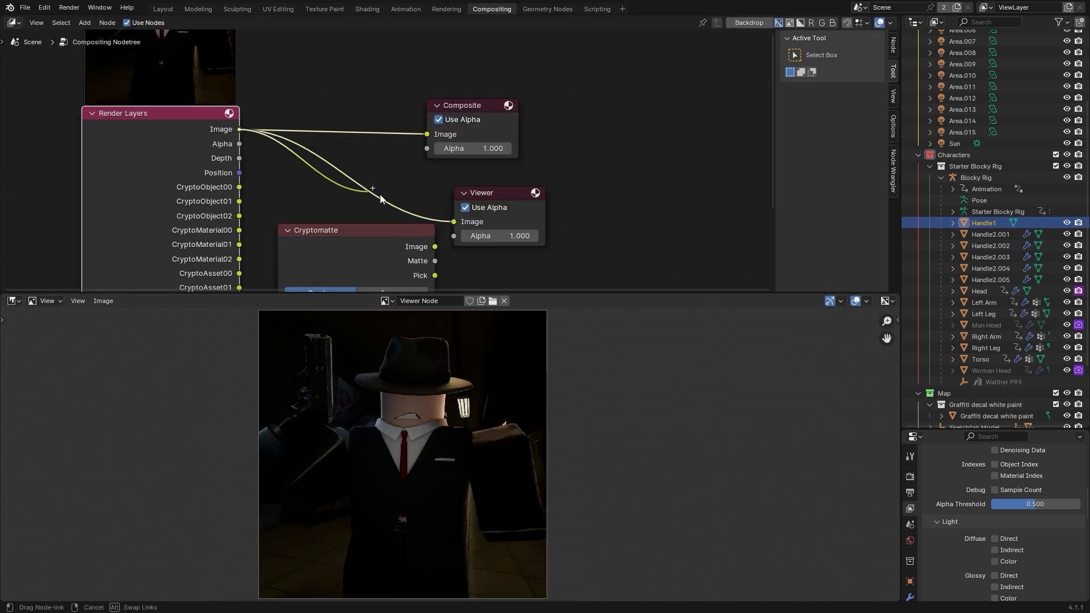
{"action": "left_click_drag", "start_coordinate": [459, 222], "coordinate": [459, 222]}
{"action": "scroll", "coordinate": [311, 200], "scroll_direction": "up", "scroll_amount": 3}
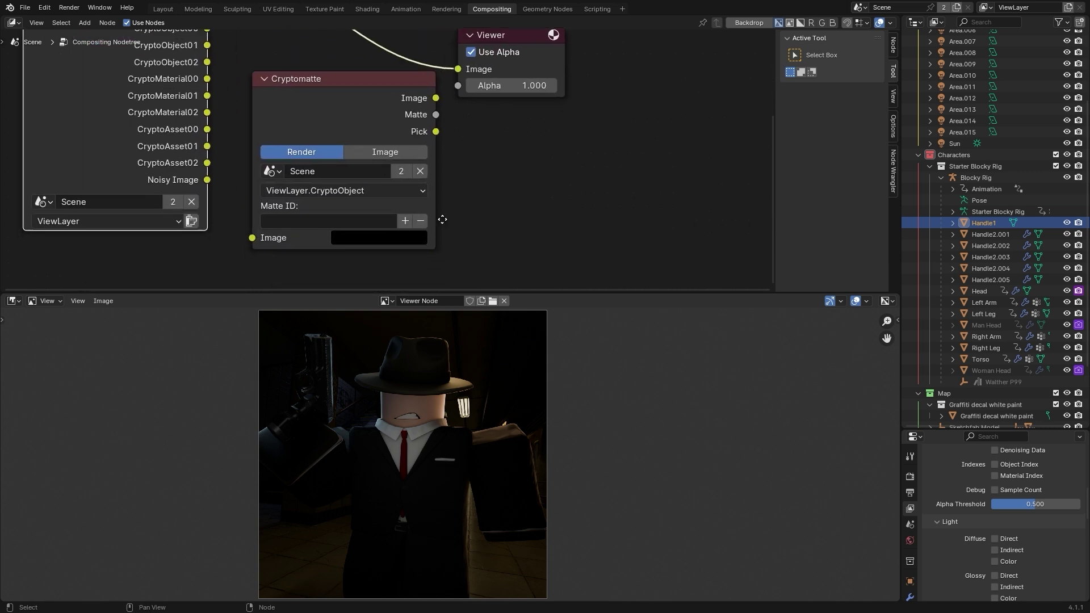
{"action": "middle_click_drag", "start_coordinate": [311, 211], "coordinate": [314, 197]}
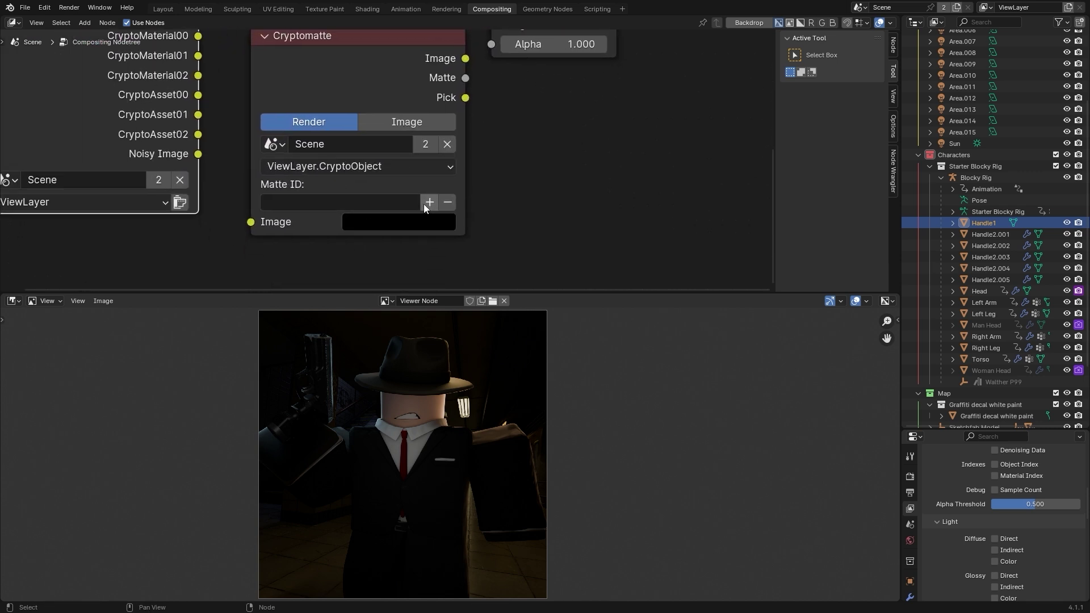
{"action": "left_click", "coordinate": [430, 203]}
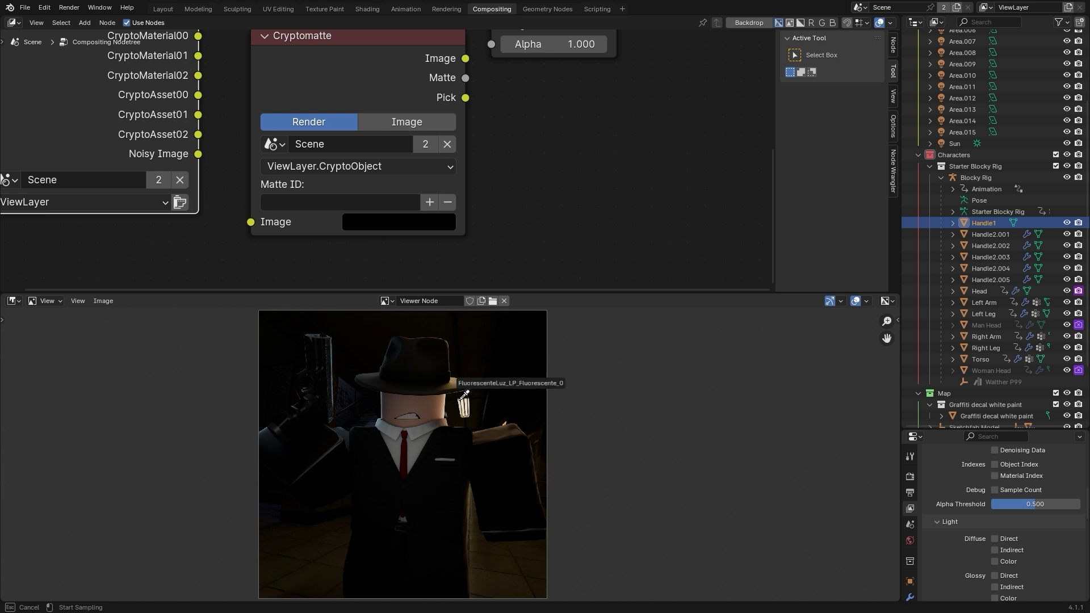
{"action": "left_click", "coordinate": [413, 470]}
Connect the Cryptomatte image output to the Viewer node and inspect the sampled suit piece's matte.
{"action": "key", "text": "Home"}
{"action": "left_click_drag", "start_coordinate": [407, 200], "coordinate": [432, 179]}
{"action": "middle_click_drag", "start_coordinate": [454, 227], "coordinate": [467, 172]}
{"action": "scroll", "coordinate": [435, 475], "scroll_direction": "down", "scroll_amount": 1}
{"action": "scroll", "coordinate": [441, 486], "scroll_direction": "up", "scroll_amount": 2}
{"action": "scroll", "coordinate": [396, 461], "scroll_direction": "down", "scroll_amount": 1}
{"action": "scroll", "coordinate": [409, 472], "scroll_direction": "up", "scroll_amount": 1}
{"action": "scroll", "coordinate": [409, 463], "scroll_direction": "up", "scroll_amount": 1}
{"action": "scroll", "coordinate": [409, 463], "scroll_direction": "down", "scroll_amount": 1}
Show the Render Layers image in the Viewer again and add the suit arms, Handle2.002 and Handle2.001, to the Matte ID.
{"action": "left_click", "coordinate": [211, 136], "text": "ctrl+shift"}
{"action": "scroll", "coordinate": [375, 164], "scroll_direction": "down", "scroll_amount": 2}
{"action": "middle_click_drag", "start_coordinate": [397, 171], "coordinate": [408, 125]}
{"action": "scroll", "coordinate": [409, 128], "scroll_direction": "up", "scroll_amount": 1}
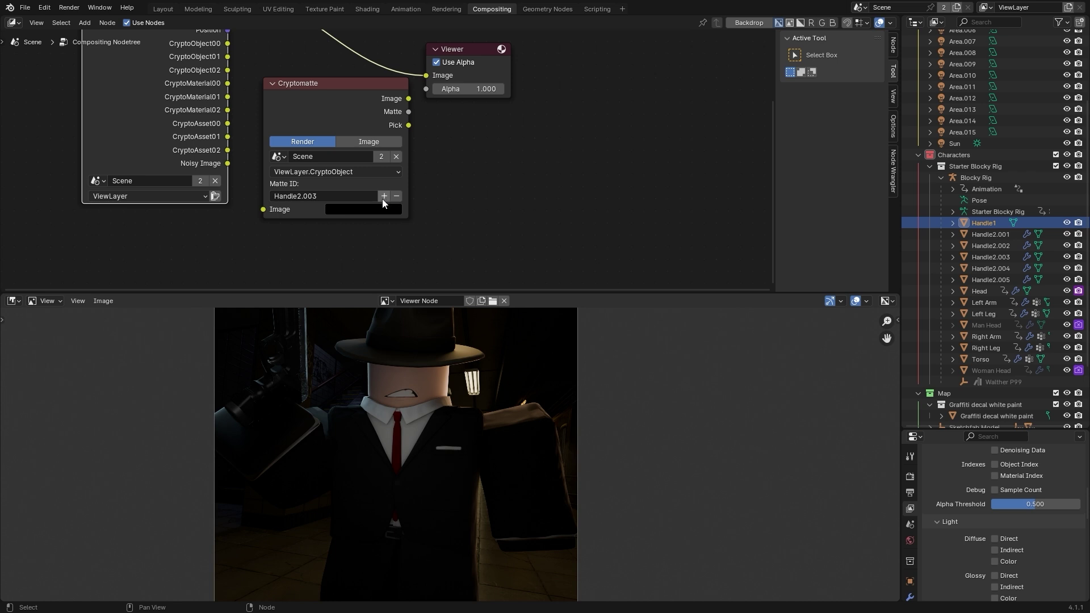
{"action": "middle_click_drag", "start_coordinate": [383, 198], "coordinate": [406, 117]}
{"action": "left_click", "coordinate": [383, 111]}
{"action": "left_click", "coordinate": [335, 366]}
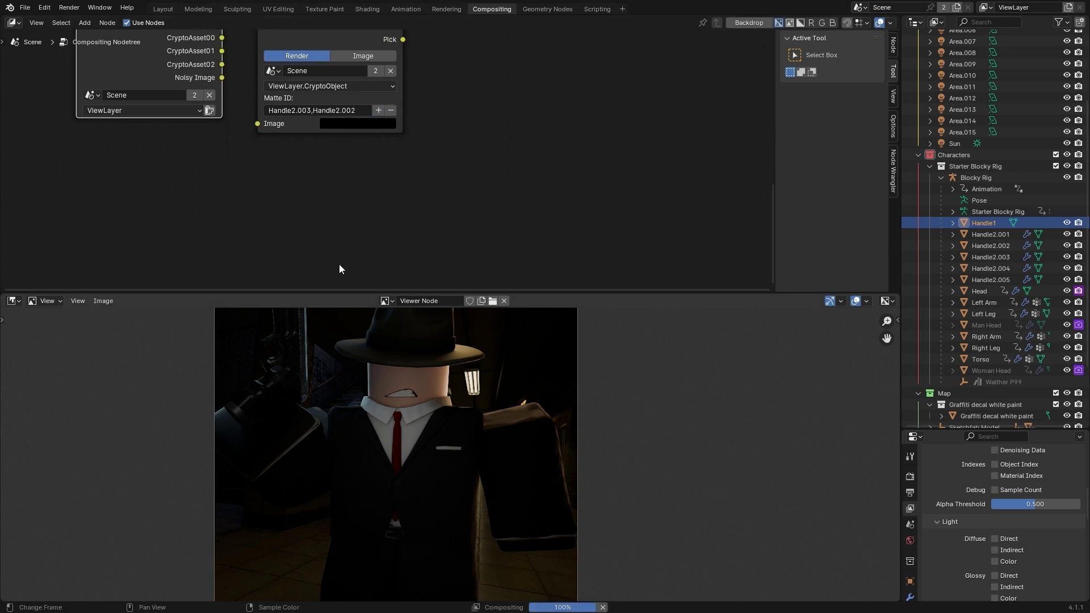
{"action": "left_click", "coordinate": [381, 111]}
{"action": "left_click", "coordinate": [533, 491]}
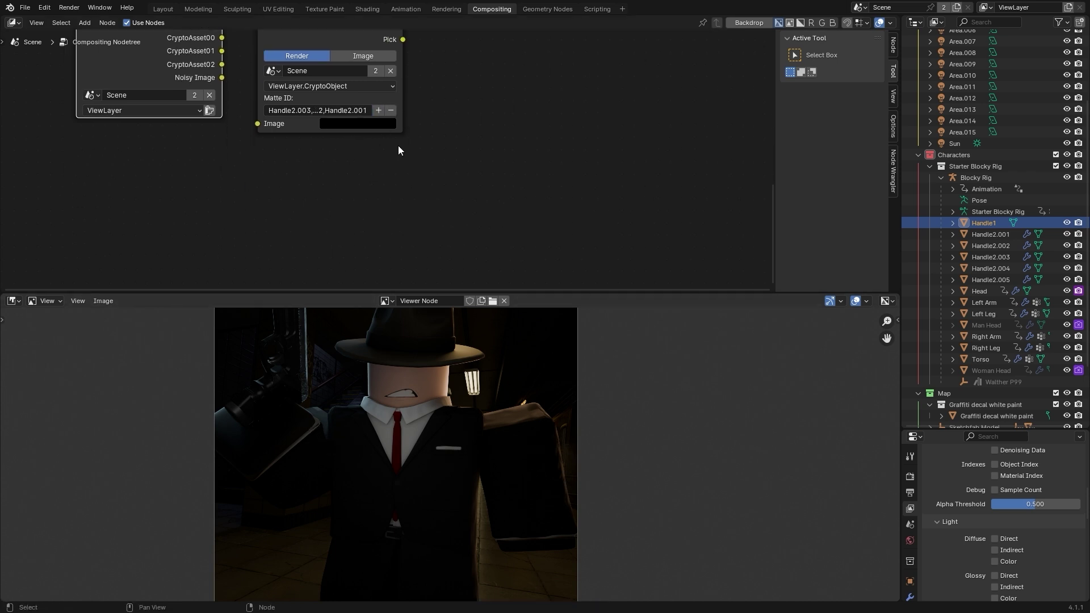
Add the suit legs, Handle2.005 and Handle2.004, to the Matte ID, checking the matte through the Viewer node.
{"action": "left_click", "coordinate": [382, 109]}
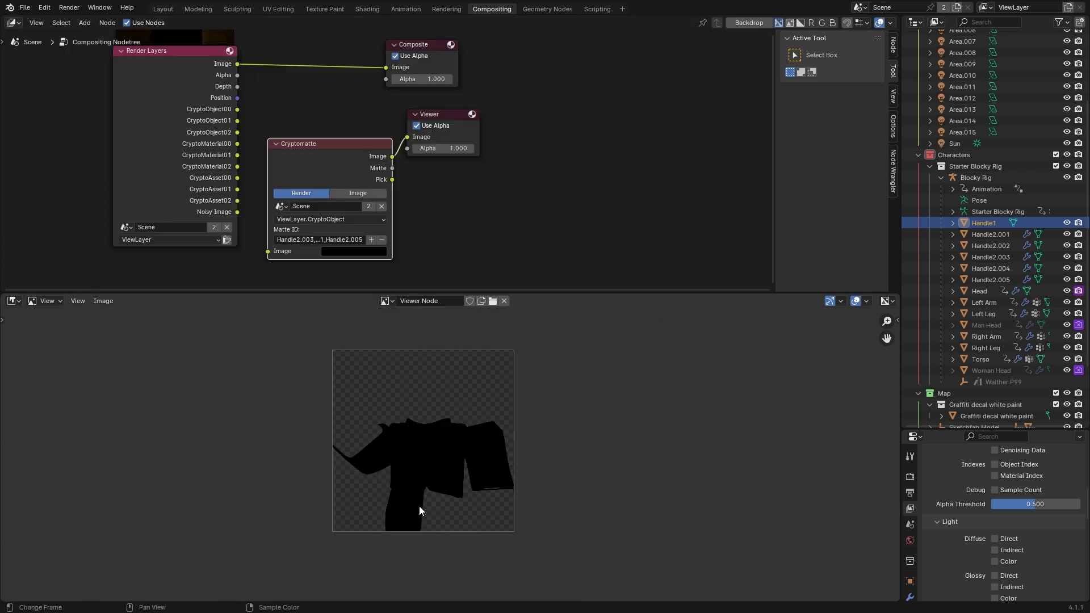
{"action": "scroll", "coordinate": [449, 479], "scroll_direction": "up", "scroll_amount": 3}
{"action": "scroll", "coordinate": [448, 477], "scroll_direction": "up", "scroll_amount": 4}
{"action": "scroll", "coordinate": [384, 428], "scroll_direction": "down", "scroll_amount": 3}
{"action": "middle_click_drag", "start_coordinate": [322, 382], "coordinate": [304, 267]}
{"action": "left_click", "coordinate": [372, 240]}
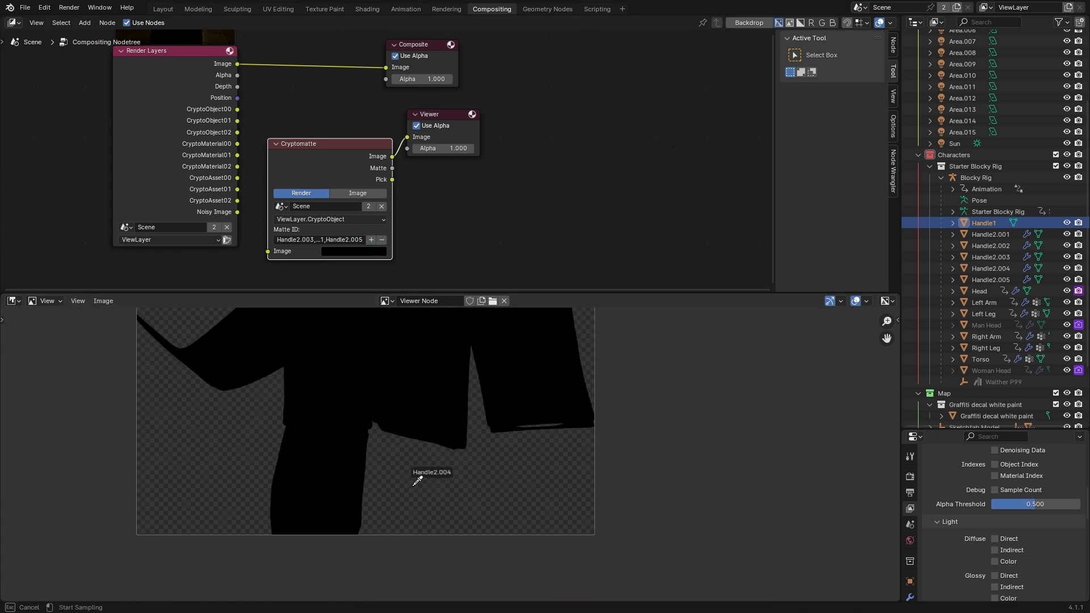
{"action": "left_click", "coordinate": [415, 484]}
Set the Cryptomatte layer to ViewLayer.CryptoMaterial, sample the suit material Handle2Mtl, and connect the image output to the Viewer.
{"action": "middle_click_drag", "start_coordinate": [411, 109], "coordinate": [443, 153]}
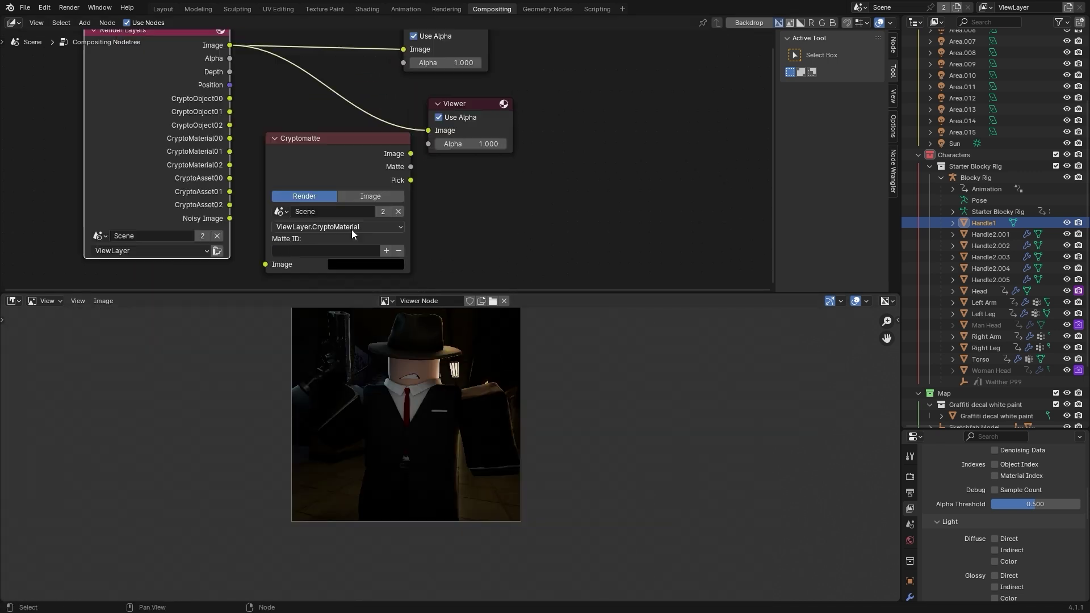
{"action": "left_click", "coordinate": [352, 229]}
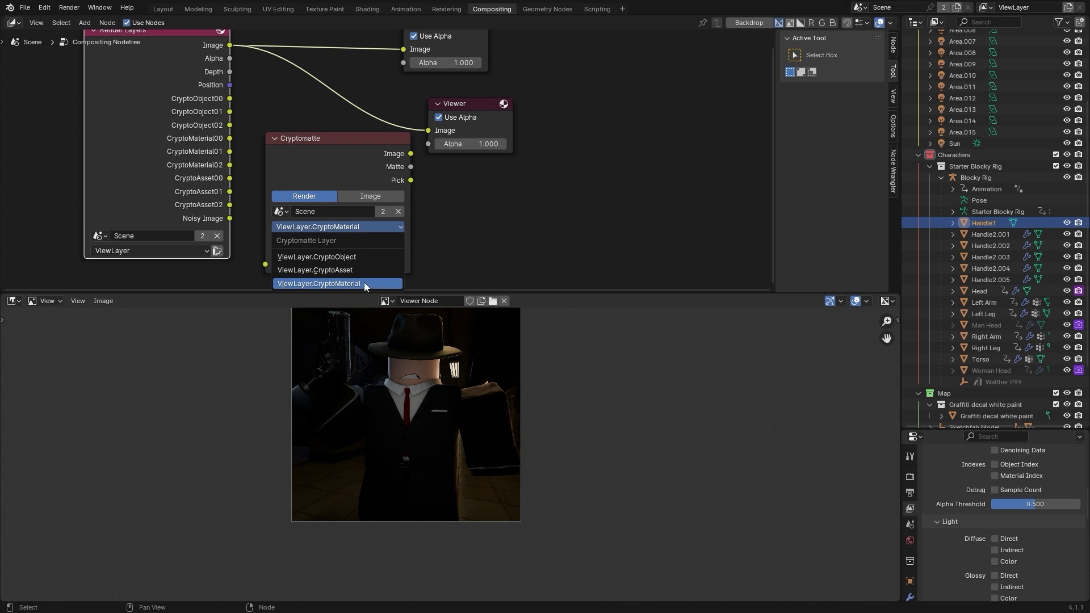
{"action": "left_click", "coordinate": [312, 283]}
{"action": "left_click", "coordinate": [387, 251]}
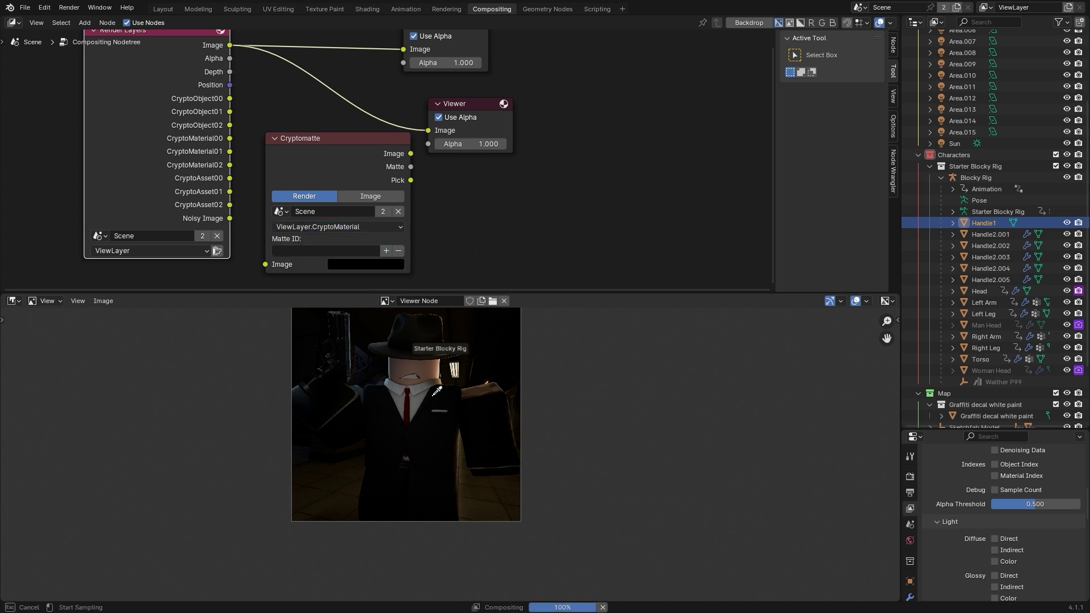
{"action": "left_click", "coordinate": [447, 417]}
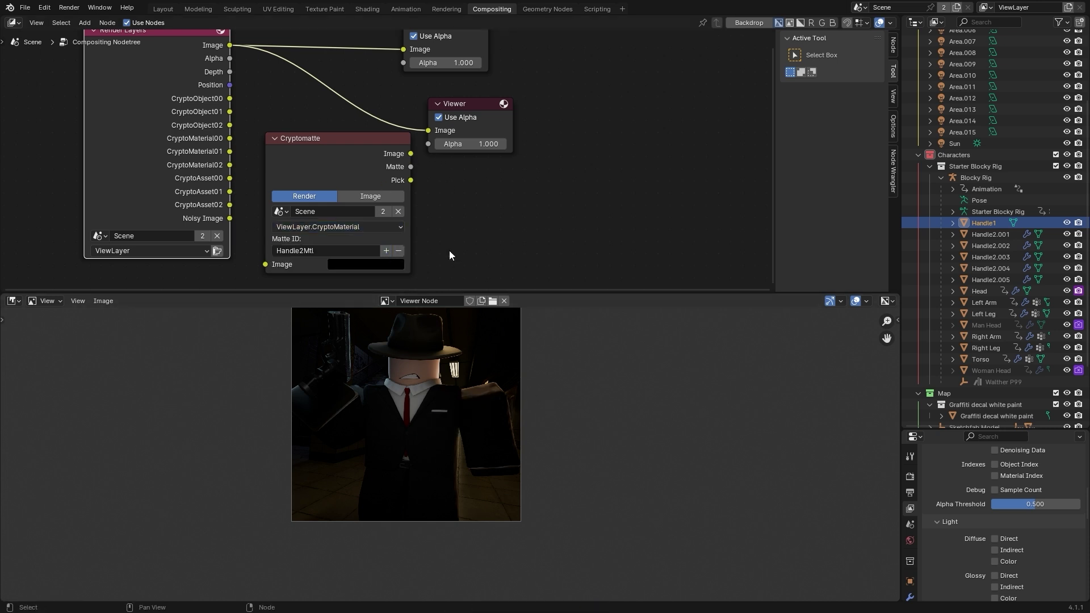
{"action": "left_click_drag", "start_coordinate": [411, 154], "coordinate": [430, 130]}
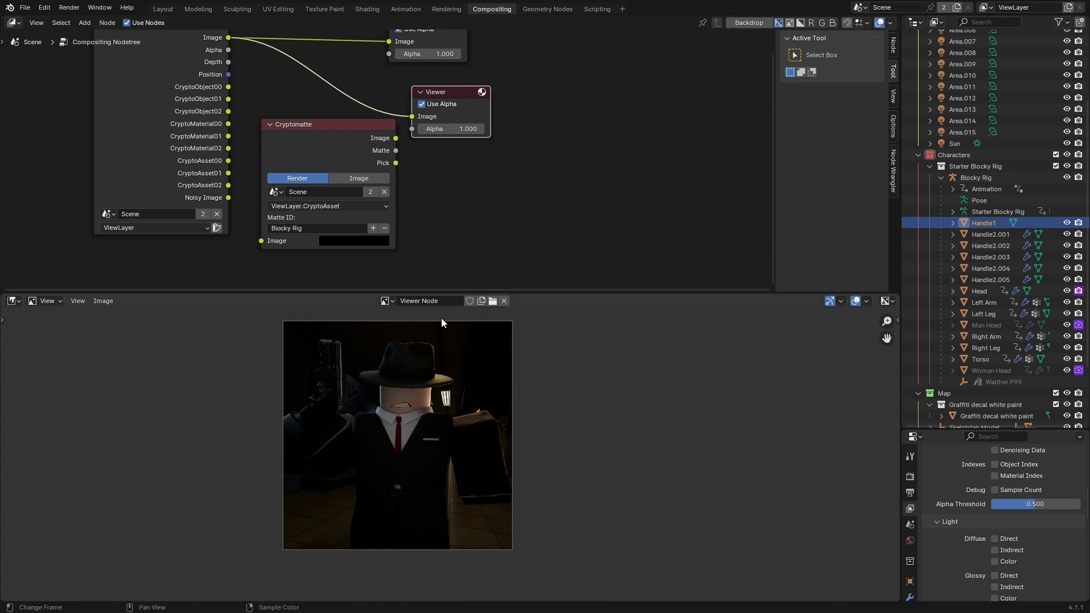
Isolate the Blocky Rig with the ViewLayer.CryptoAsset Cryptomatte and save the Viewer's character silhouette as an image.
{"action": "left_click", "coordinate": [439, 445]}
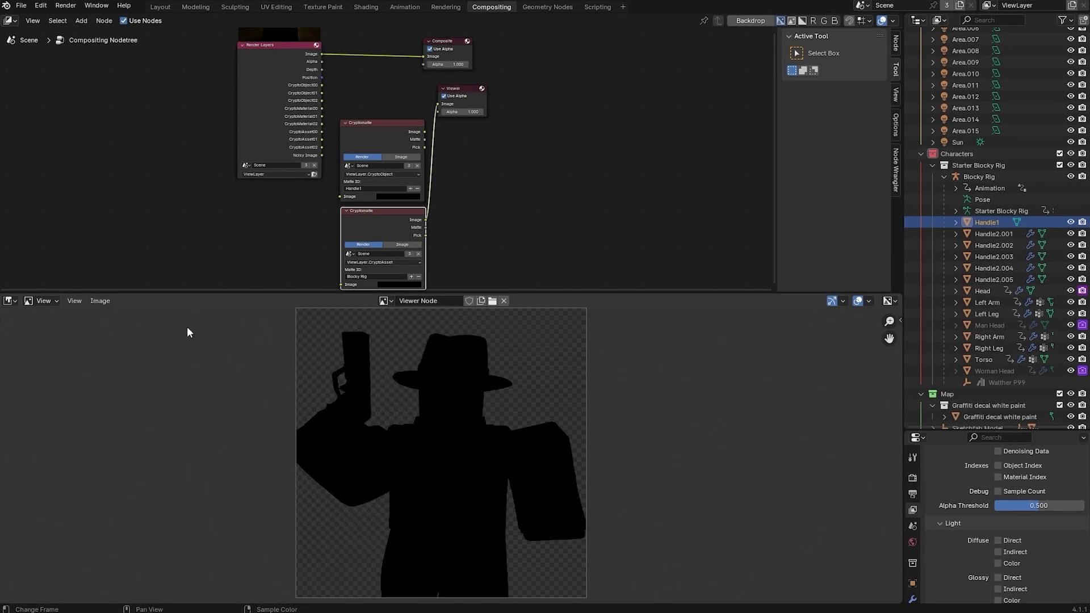
{"action": "left_click", "coordinate": [100, 301]}
{"action": "left_click", "coordinate": [131, 419]}
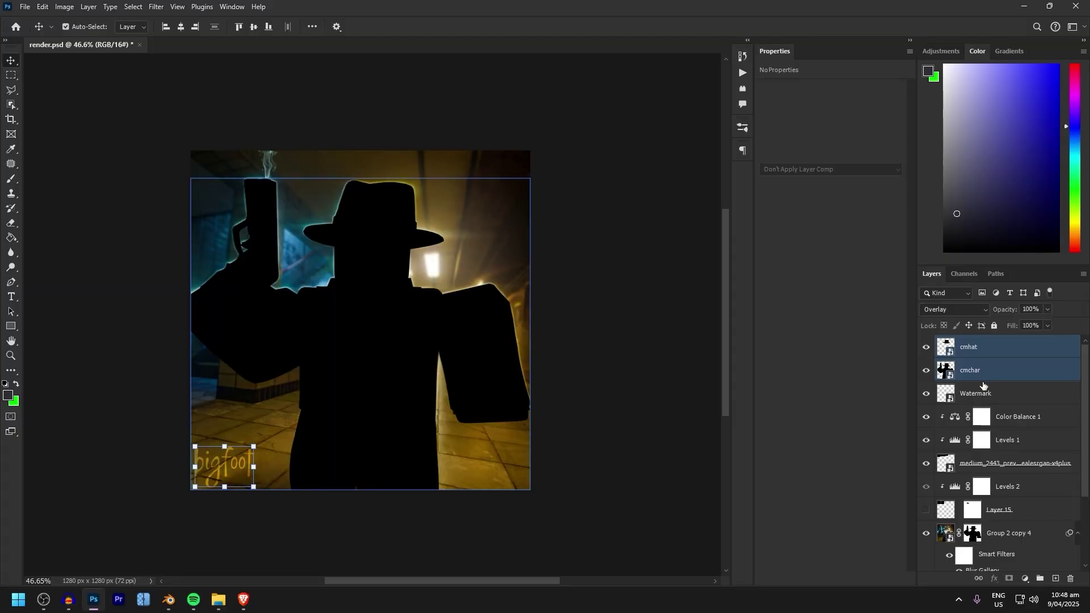
Hide the cmhat and cmchar silhouette layers of render.psd in Photoshop.
{"action": "key", "text": "Delete"}
{"action": "left_click_drag", "start_coordinate": [0, 289], "coordinate": [414, 292]}
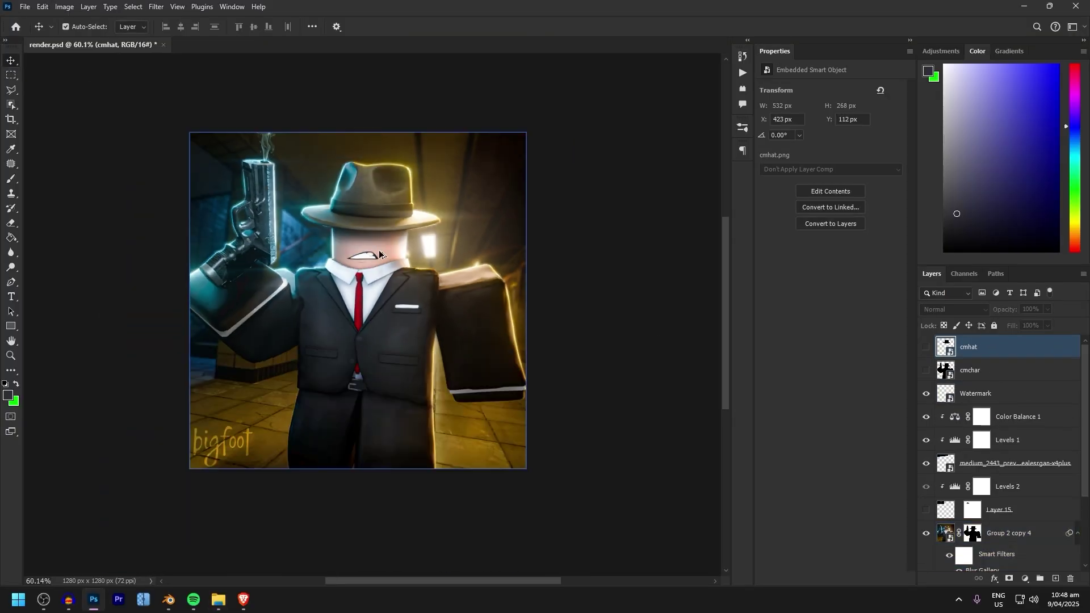
Examine the hat, character edges and rim lighting in the edited render up close and as a whole.
{"action": "scroll", "coordinate": [405, 213], "scroll_direction": "up", "scroll_amount": 2, "text": "alt"}
{"action": "scroll", "coordinate": [405, 213], "scroll_direction": "up", "scroll_amount": 3, "text": "alt"}
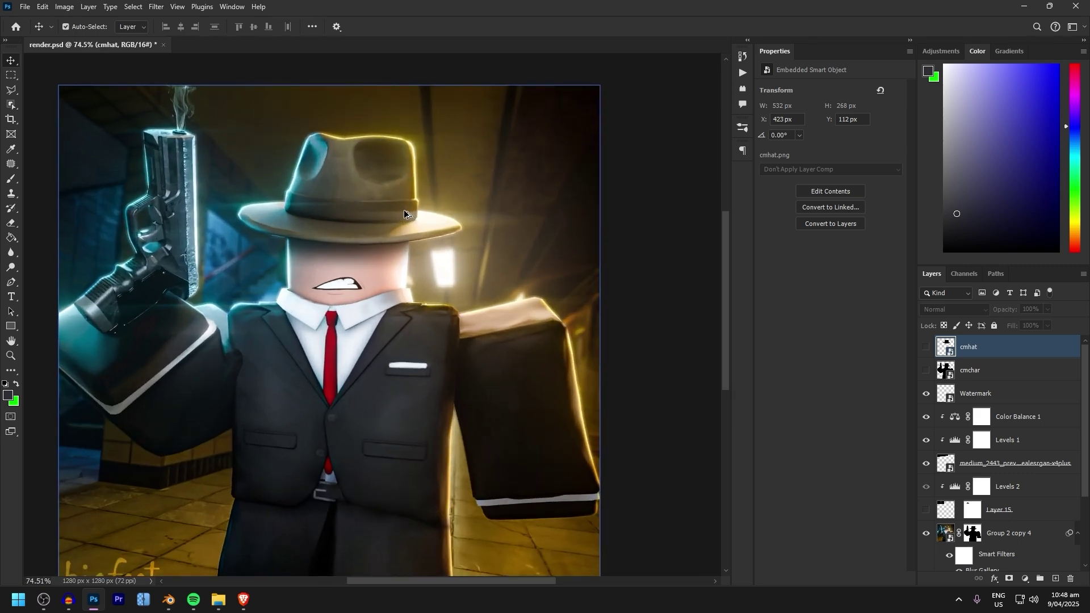
{"action": "scroll", "coordinate": [405, 213], "scroll_direction": "down", "scroll_amount": 3, "text": "alt"}
{"action": "scroll", "coordinate": [405, 213], "scroll_direction": "up", "scroll_amount": 2, "text": "alt"}
{"action": "scroll", "coordinate": [405, 213], "scroll_direction": "down", "scroll_amount": 2, "text": "alt"}
{"action": "scroll", "coordinate": [477, 251], "scroll_direction": "up", "scroll_amount": 1, "text": "ctrl"}
{"action": "scroll", "coordinate": [483, 252], "scroll_direction": "down", "scroll_amount": 1}
{"action": "scroll", "coordinate": [482, 252], "scroll_direction": "down", "scroll_amount": 2}
{"action": "scroll", "coordinate": [682, 289], "scroll_direction": "up", "scroll_amount": 2}
{"action": "scroll", "coordinate": [500, 276], "scroll_direction": "up", "scroll_amount": 1}
{"action": "key", "text": "alt+Tab"}
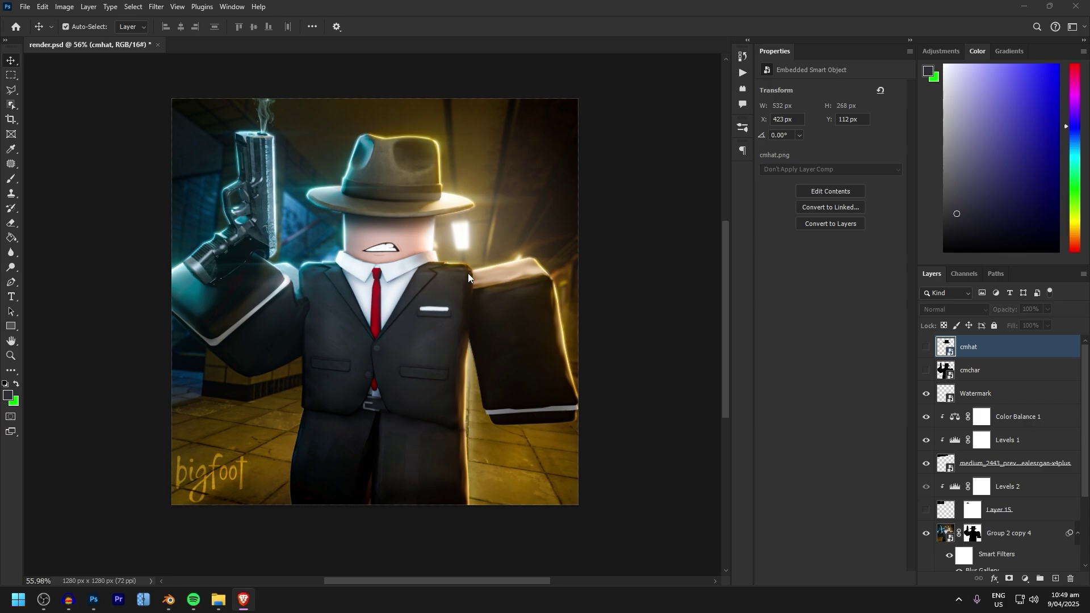